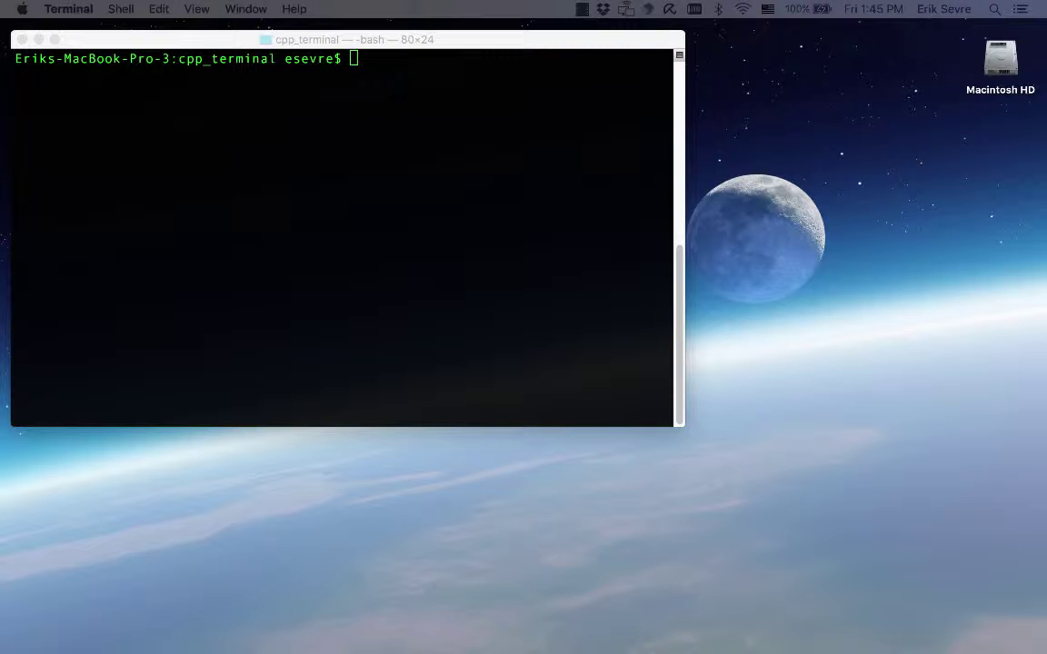
List cpp_terminal, compile program.cpp with g++, then list again to see a.out
left_click(613, 235)
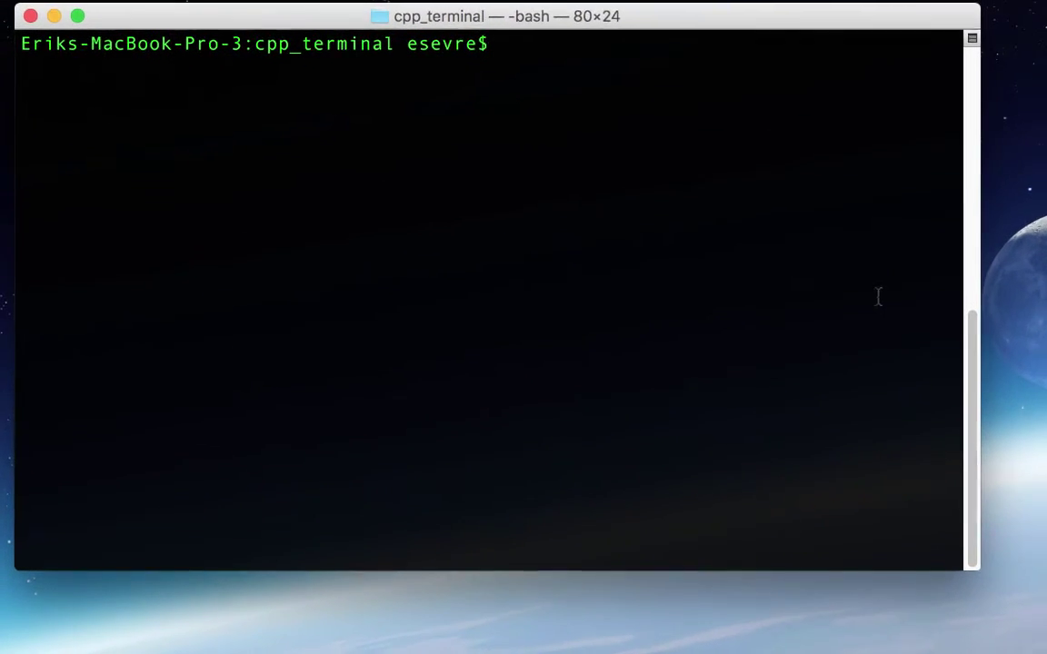
type("g++ ")
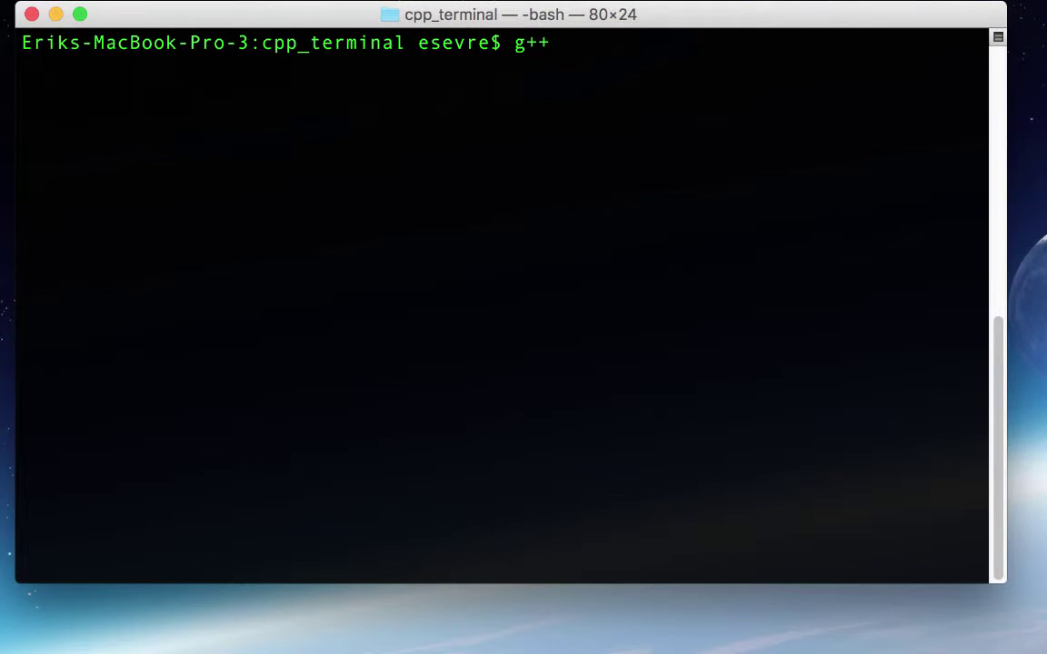
type("somepro")
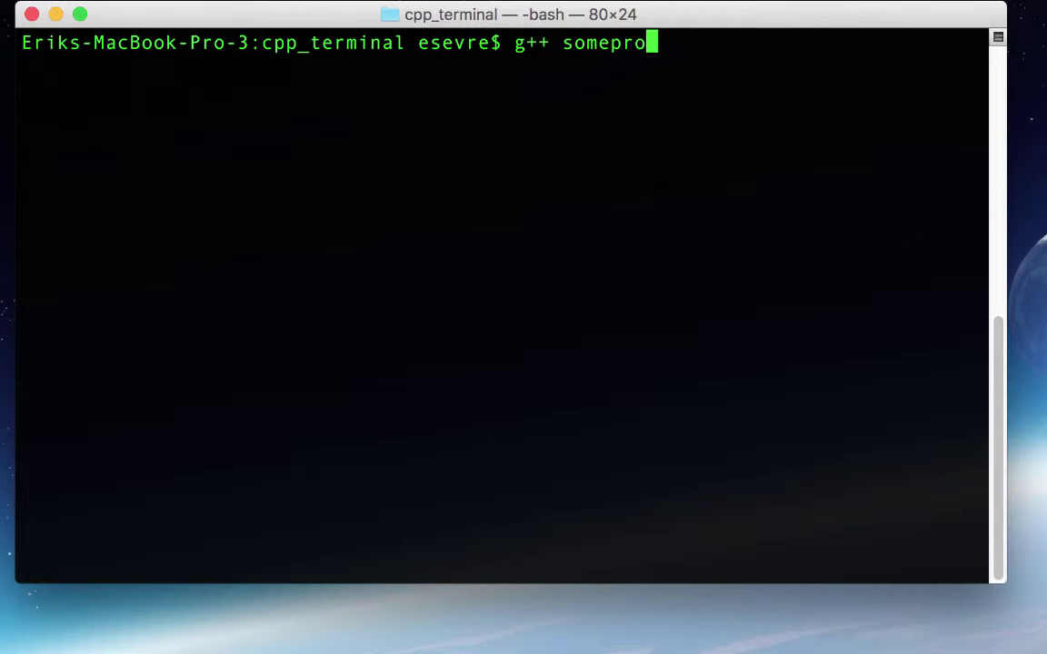
type("g")
key("BackSpace")
key("BackSpace")
key("BackSpace")
key("BackSpace")
key("BackSpace")
key("BackSpace")
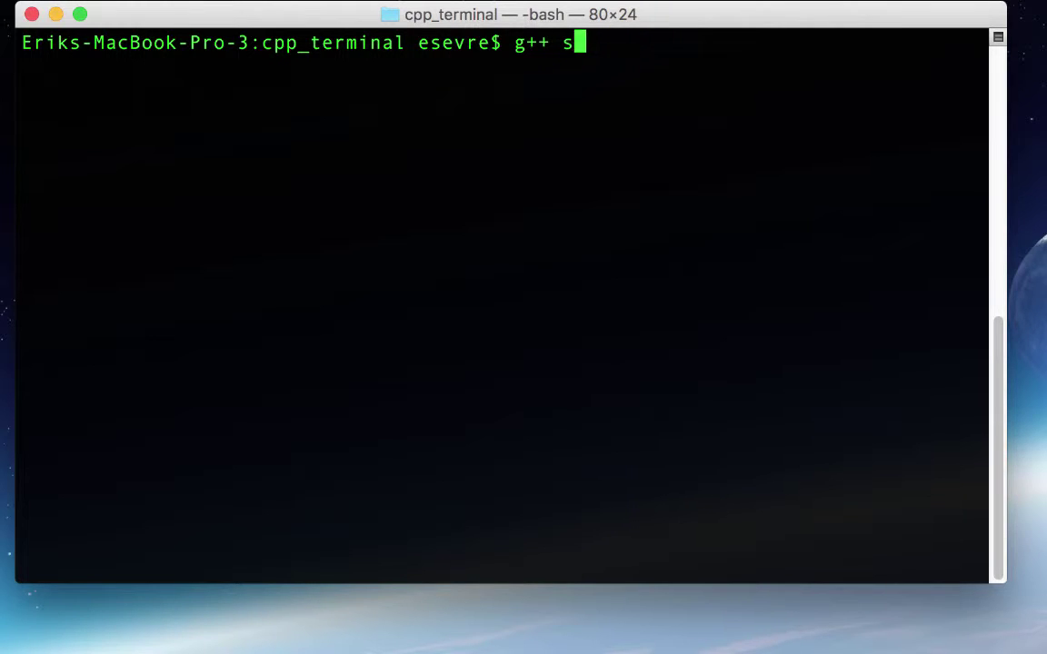
key("BackSpace")
key("BackSpace")
key("BackSpace")
key("BackSpace")
key("BackSpace")
type("ls")
key("Return")
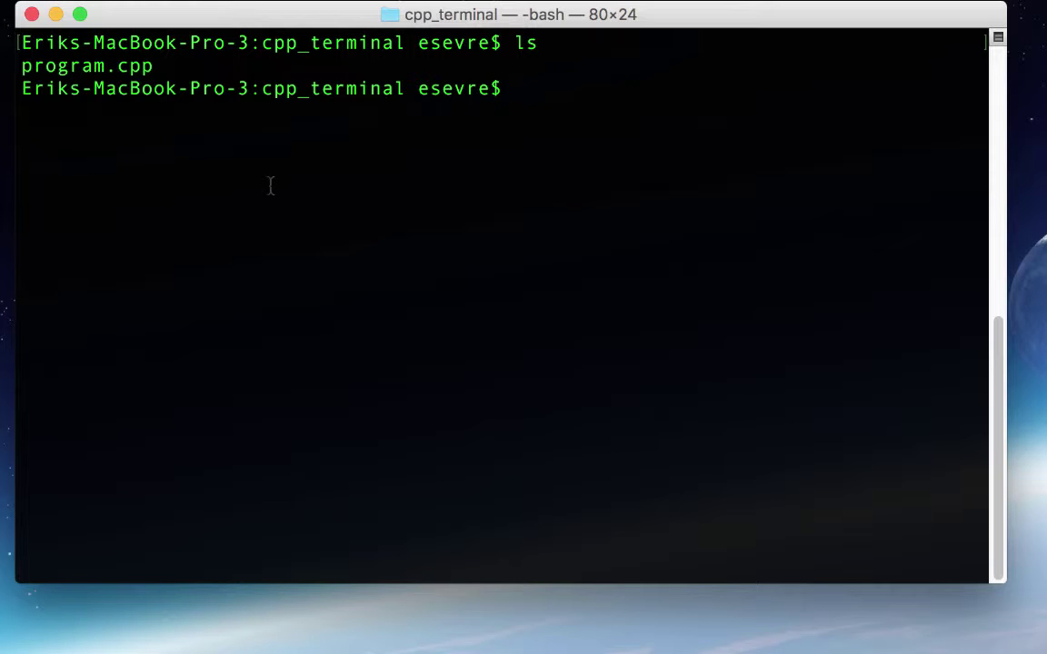
type("g++ ")
type("program")
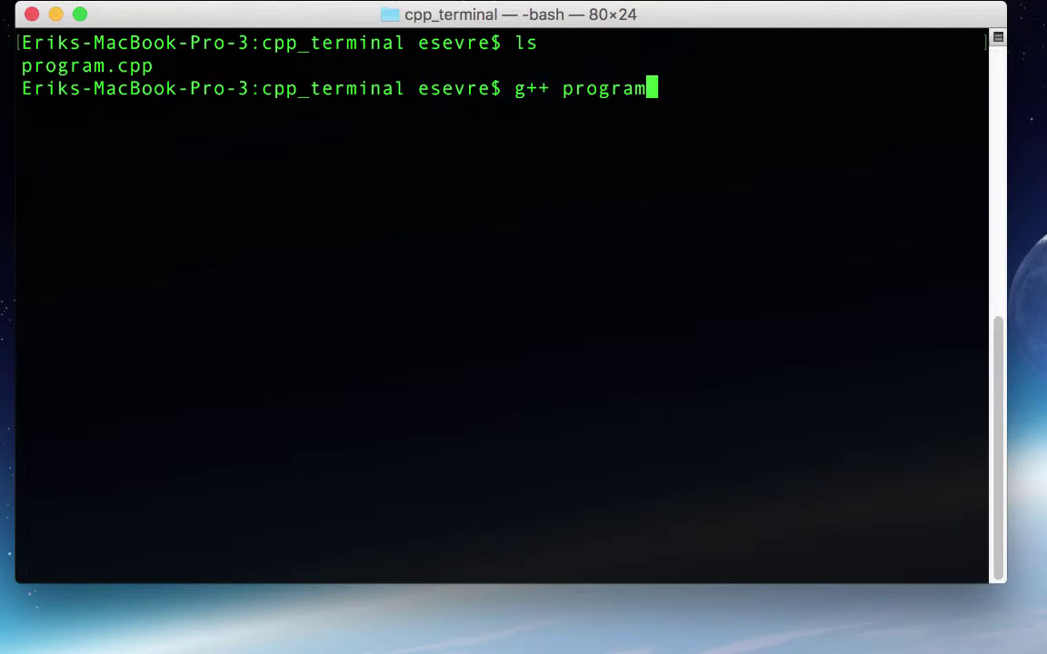
type(".cpp")
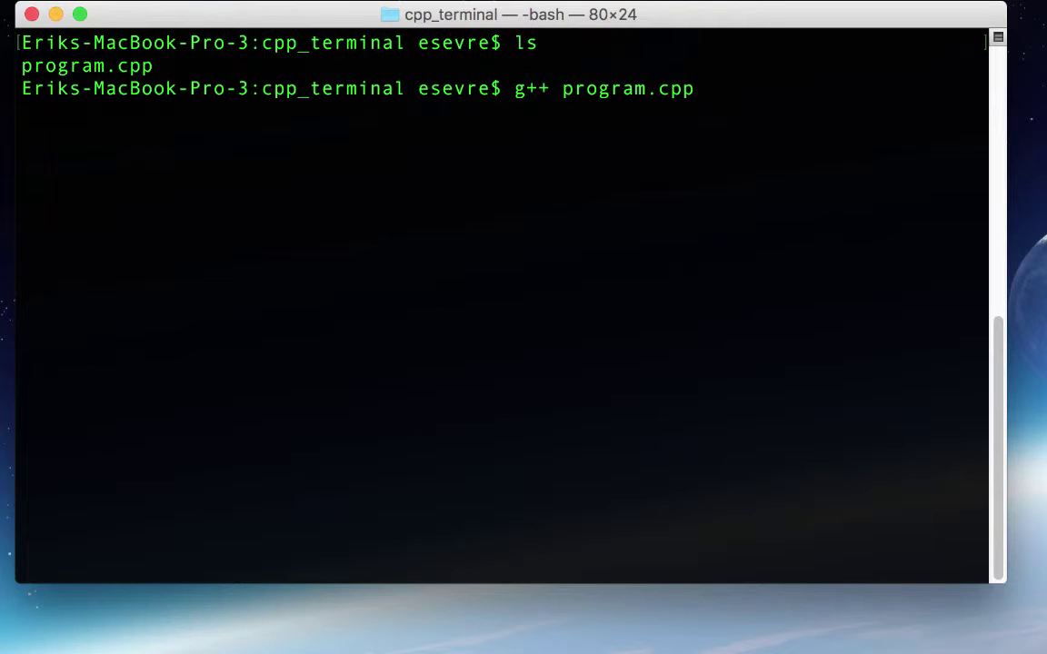
key("Return")
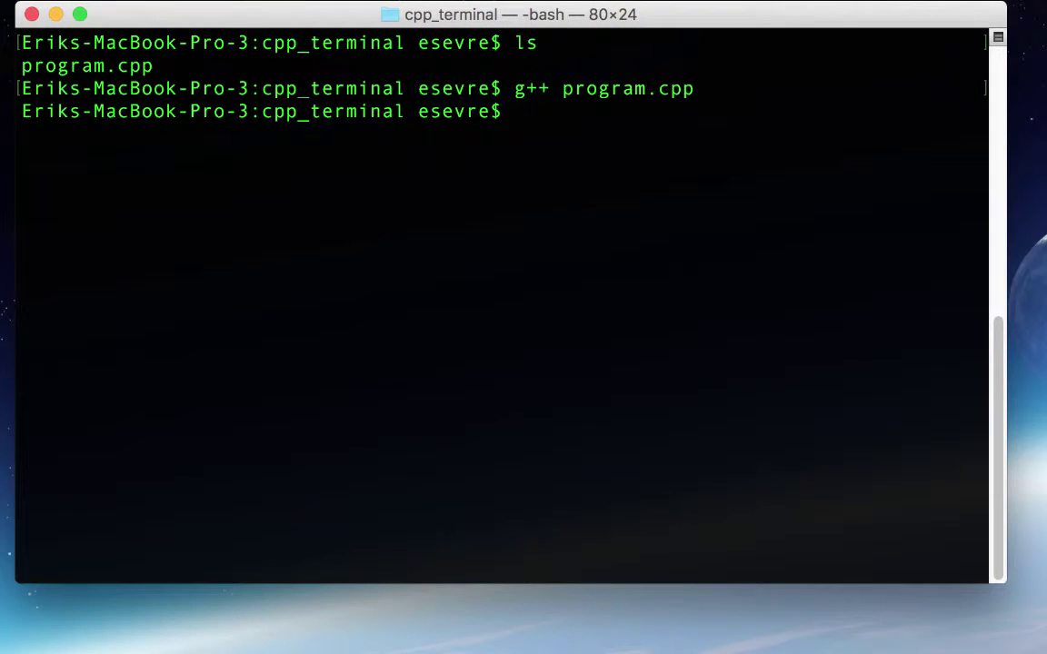
type("ls")
key("Return")
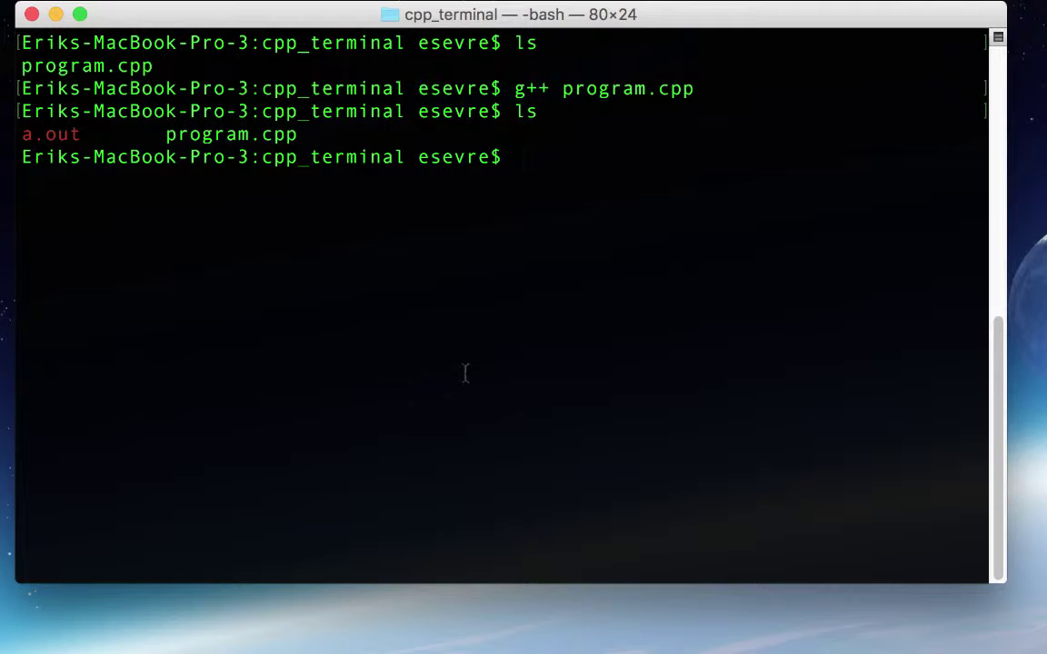
type(".")
type("/")
Print program.cpp with cat, then run ./a.out to show 'this is my program yo!!'
key("BackSpace")
key("BackSpace")
type("cat pro")
key("Tab")
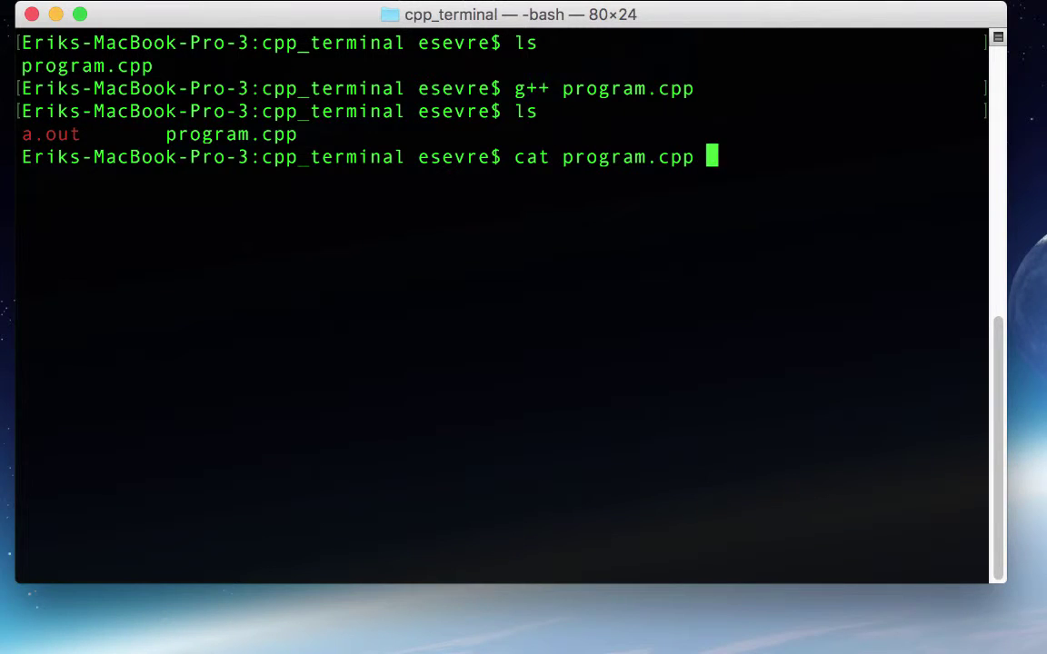
key("Return")
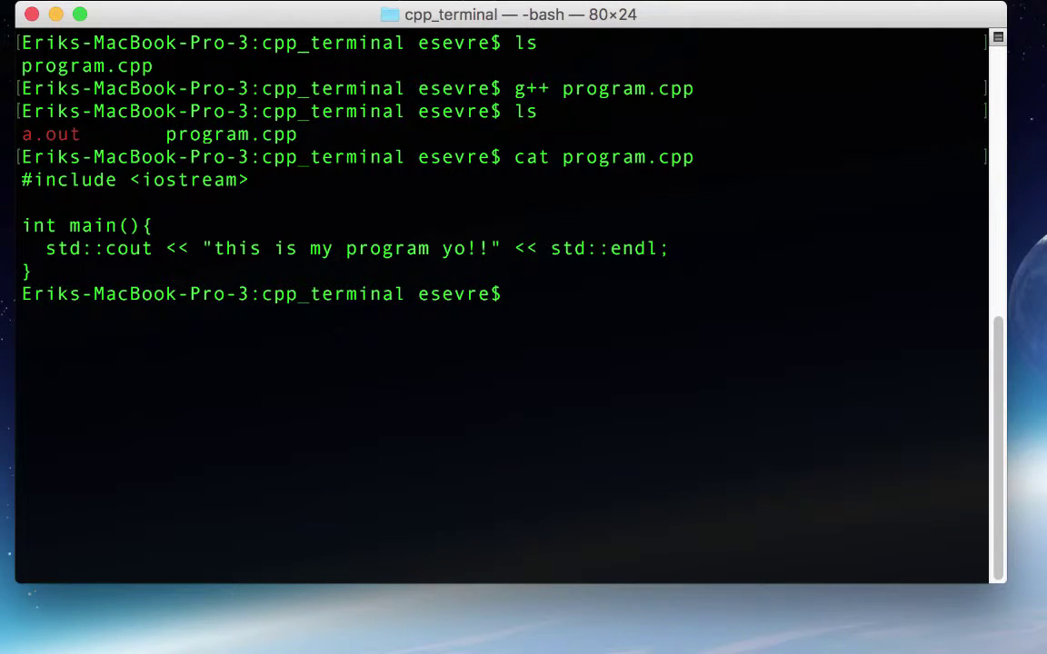
type("./")
type("a.out")
key("Return")
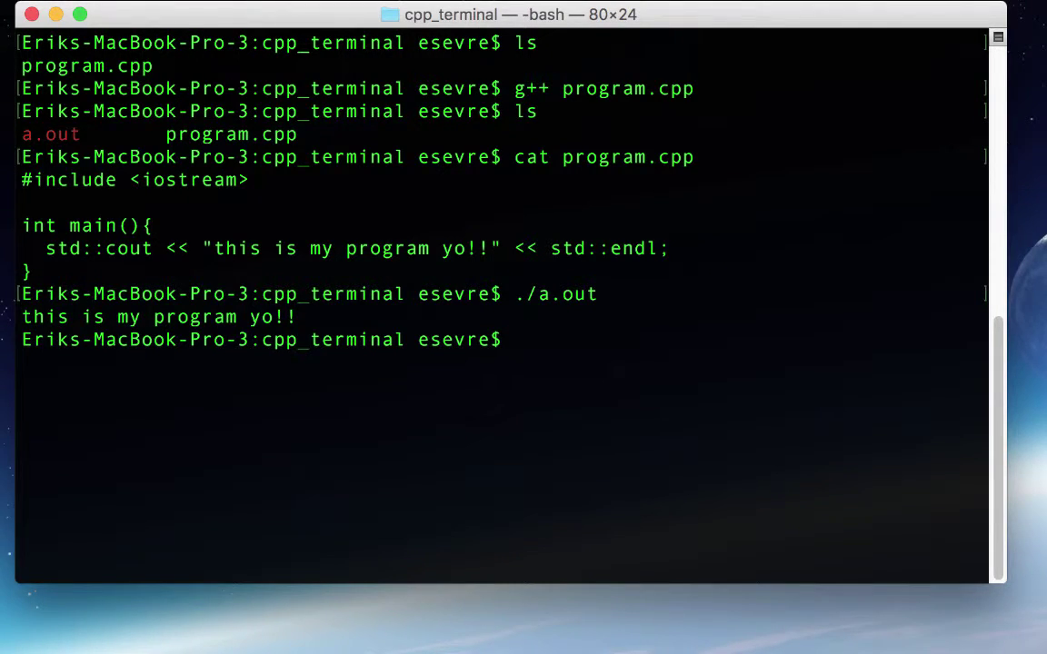
key("super+Tab")
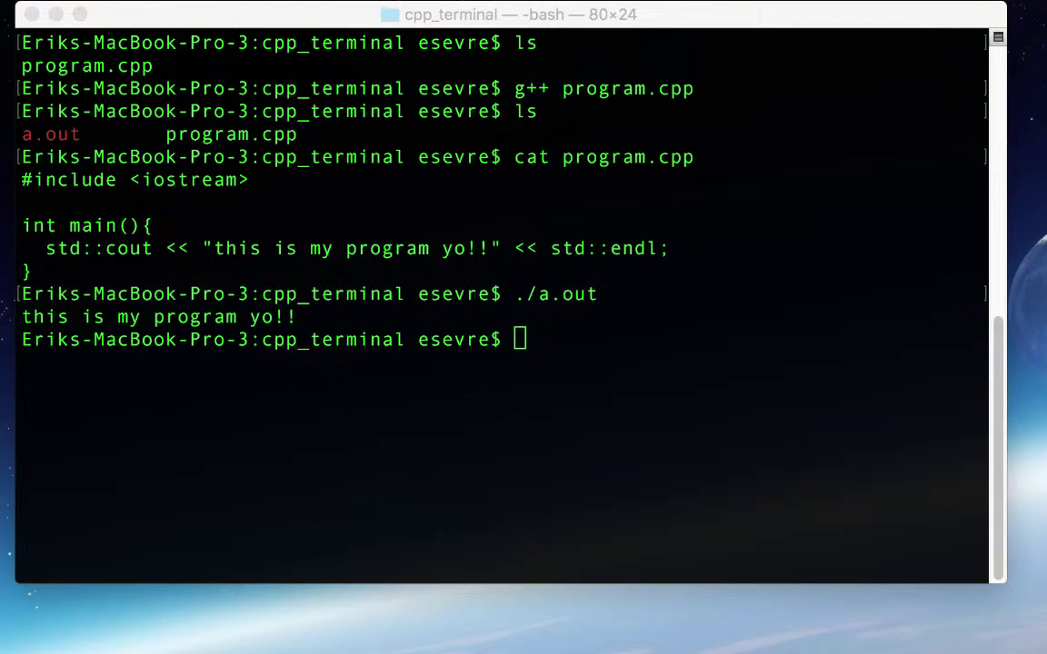
left_click(887, 360)
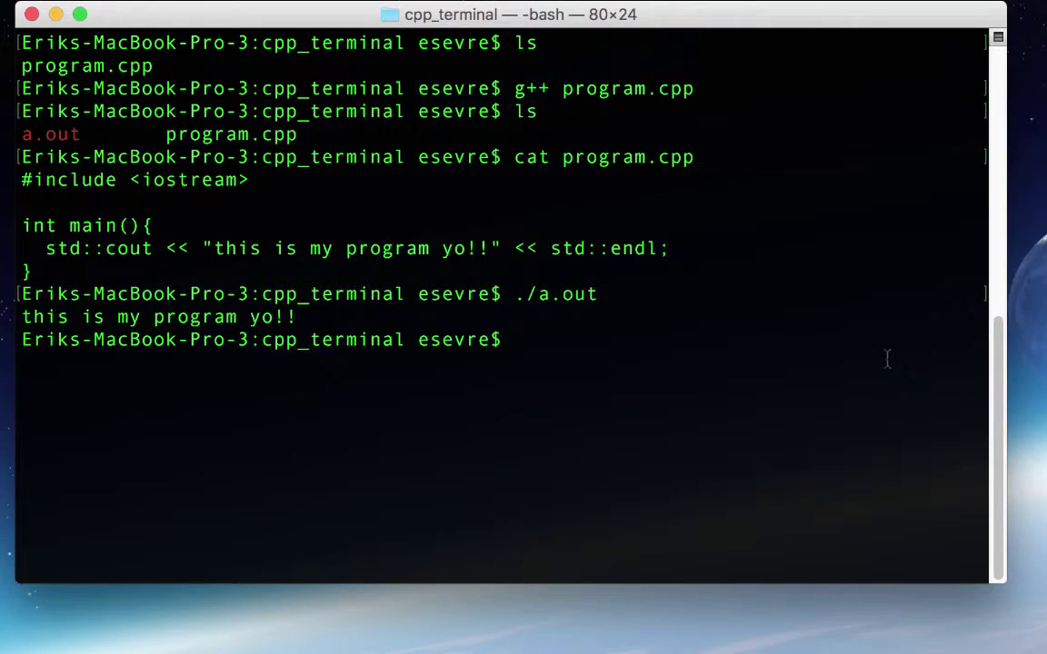
type("g++ ")
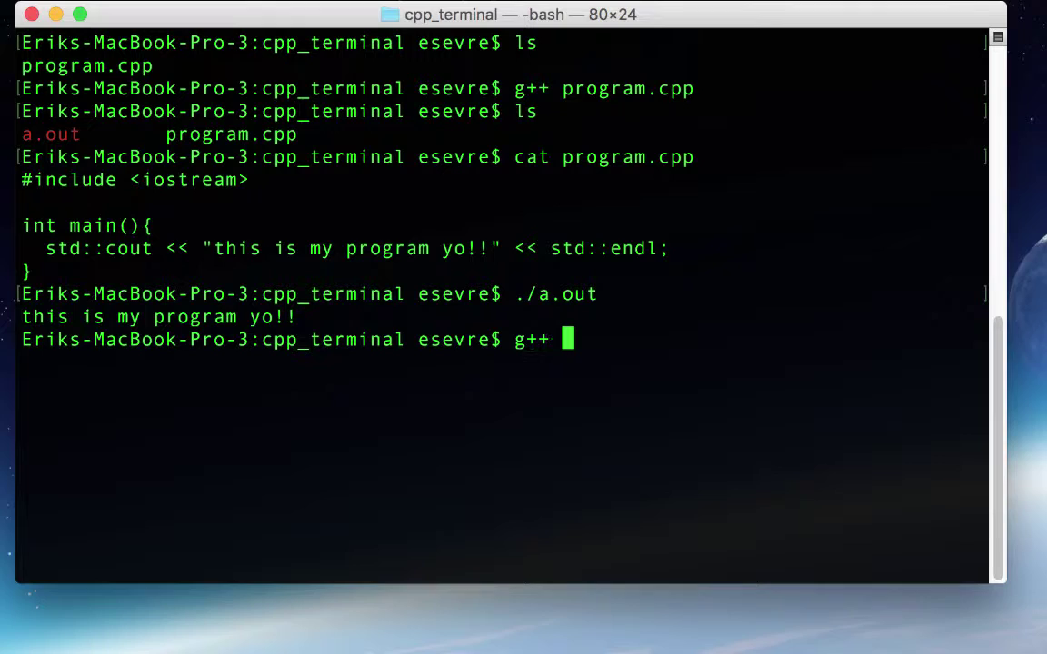
type("program.cpp ")
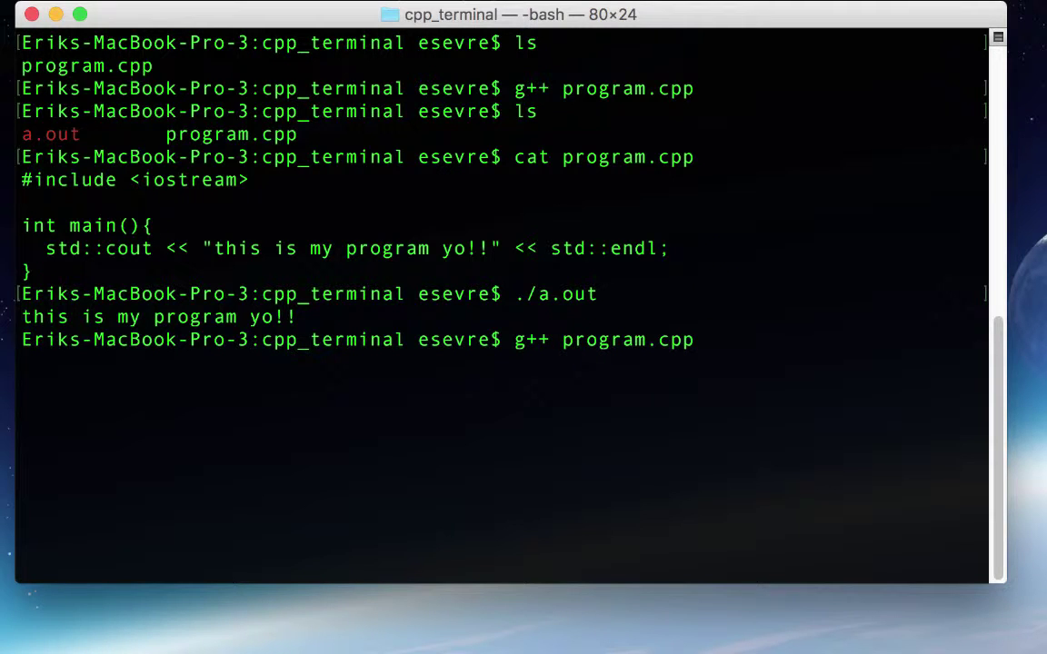
type("-o ")
type("program")
Compile program.cpp with -o into executabe_program and list the folder to confirm it
key("BackSpace")
key("BackSpace")
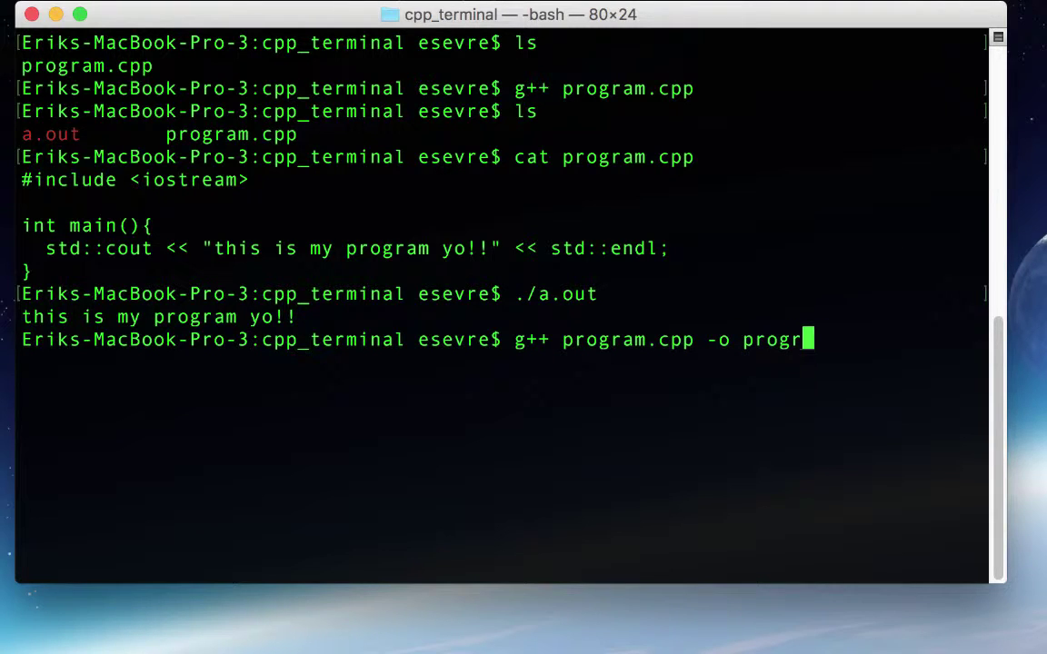
key("BackSpace")
key("BackSpace")
key("BackSpace")
key("BackSpace")
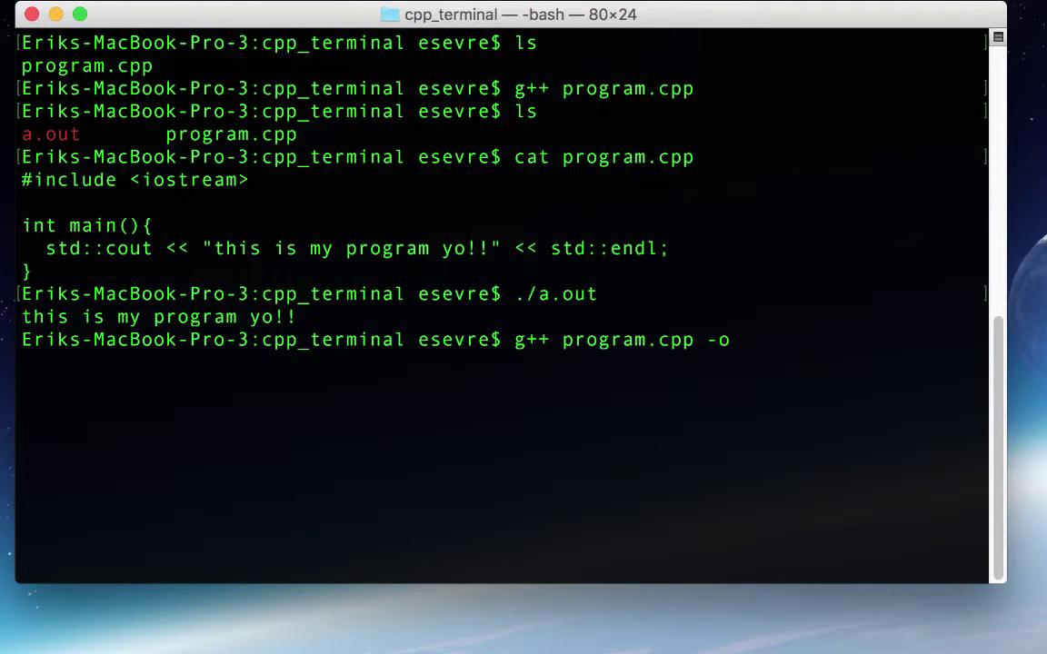
type(" executa")
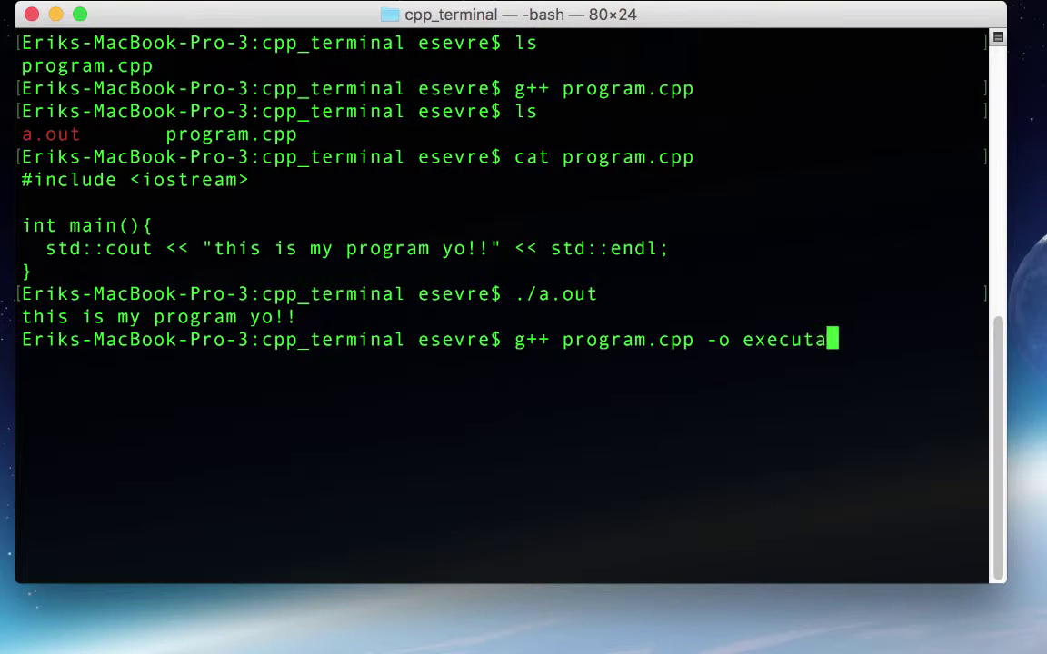
type("be_program")
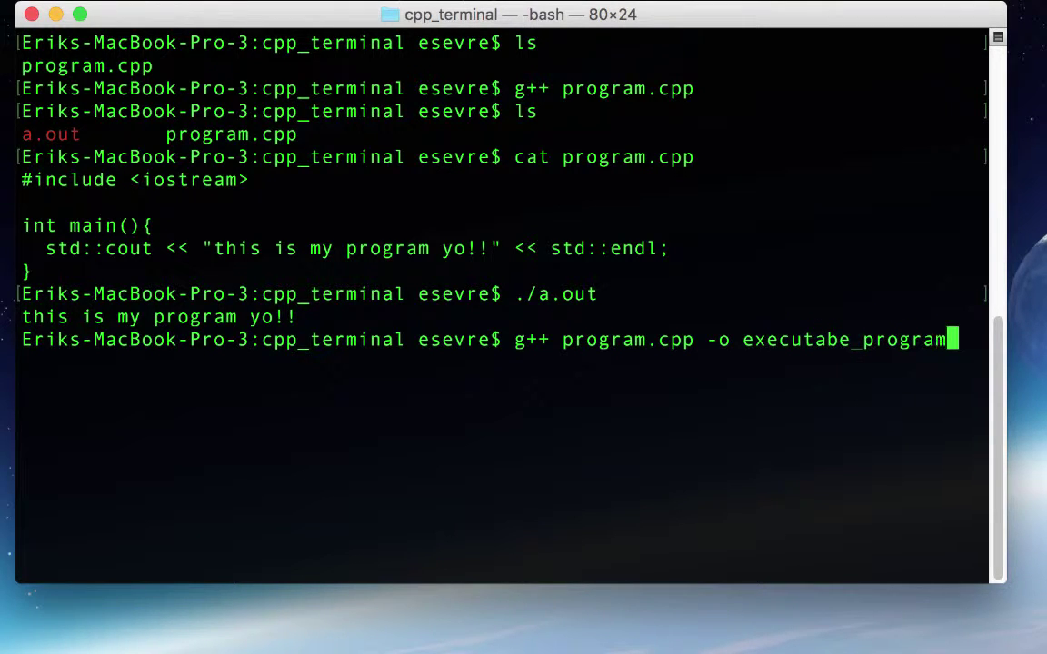
key("Return")
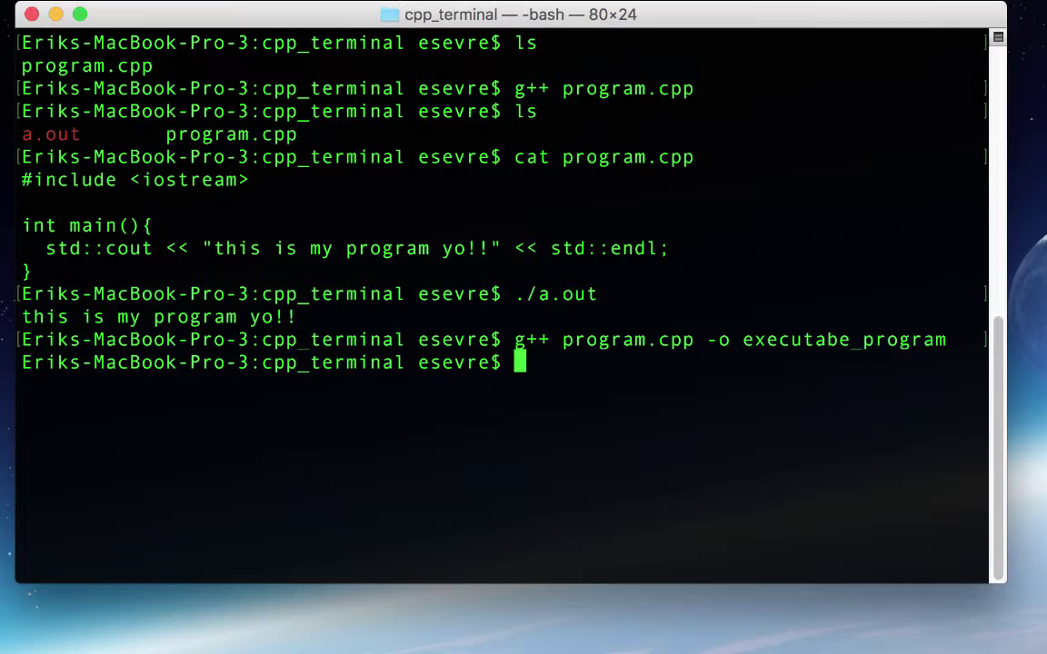
type("ls")
key("Return")
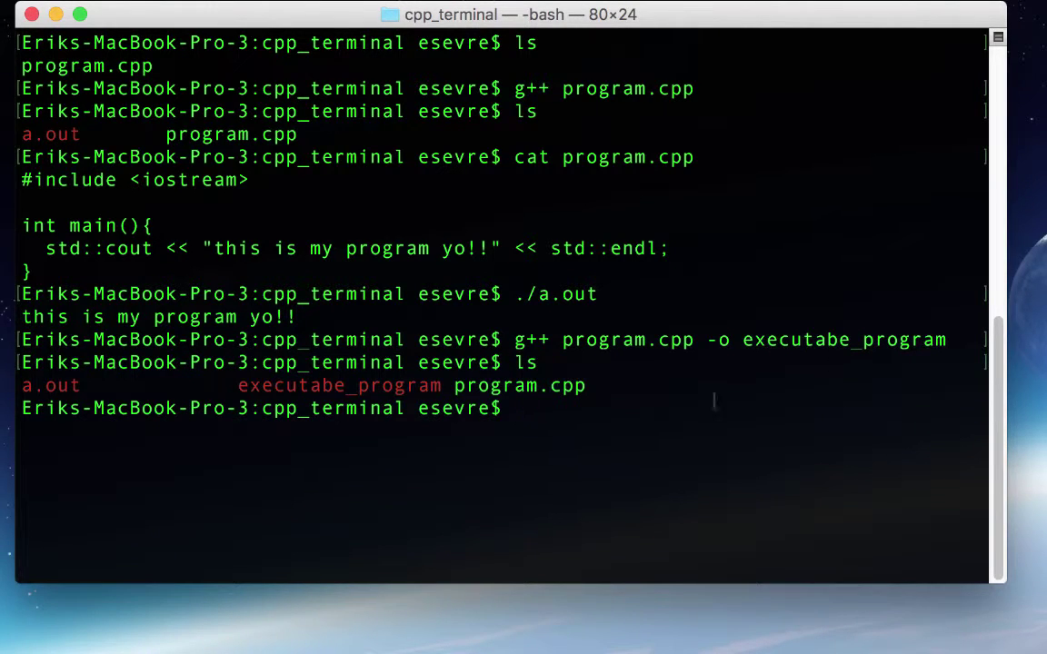
Run ./executabe_program, which prints 'this is my program yo!!'
double_click(350, 408)
double_click(350, 385)
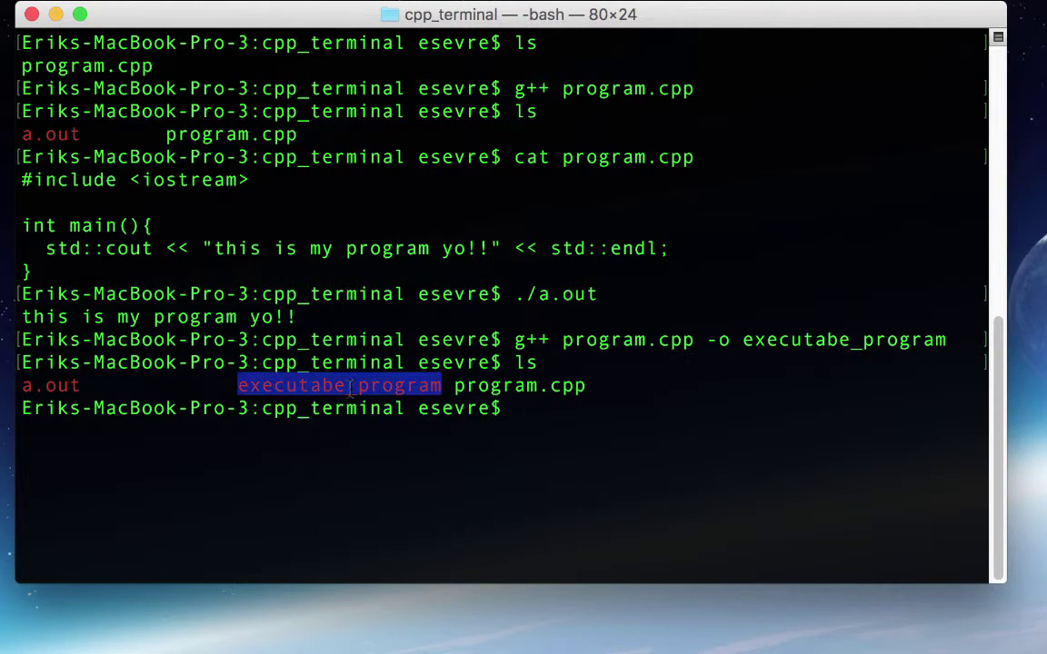
left_click(391, 454)
type("./")
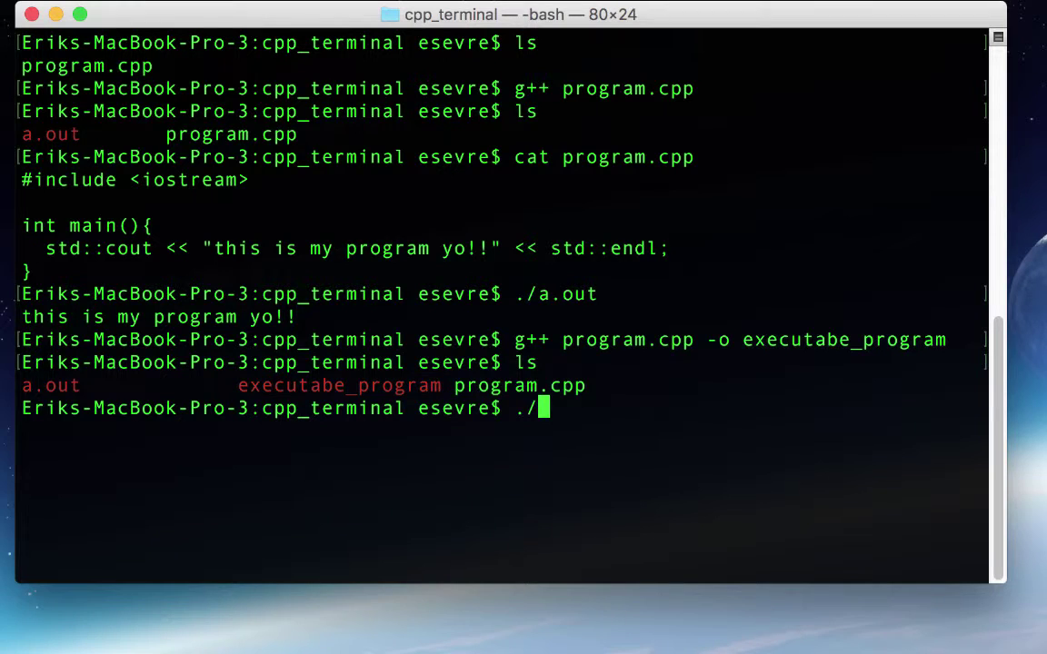
type("exe")
key("Tab")
key("Return")
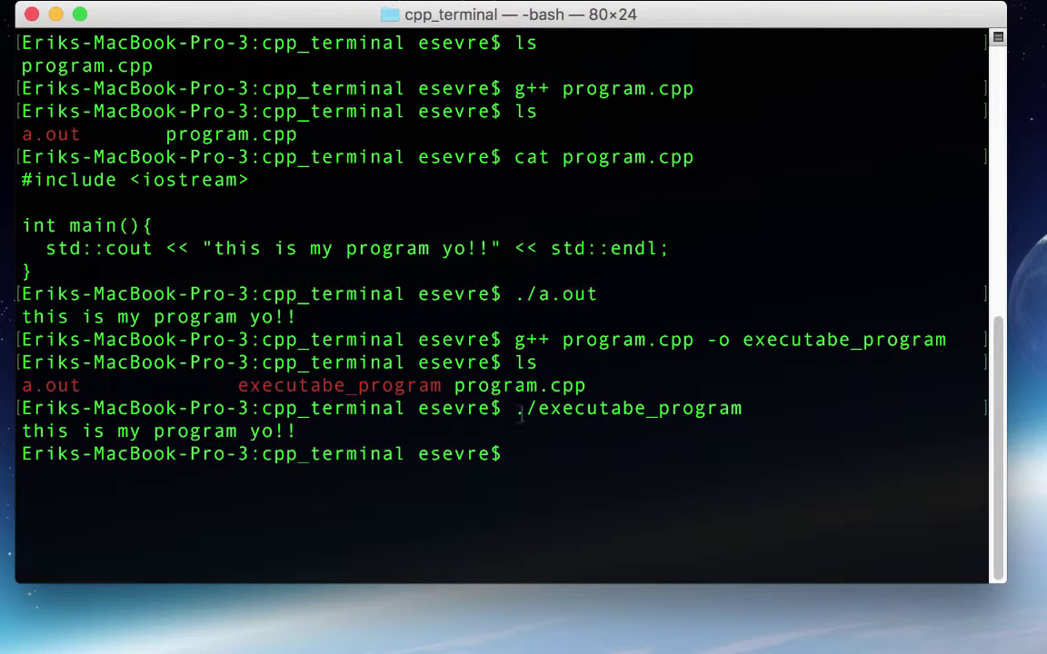
left_click_drag(516, 408, 540, 408)
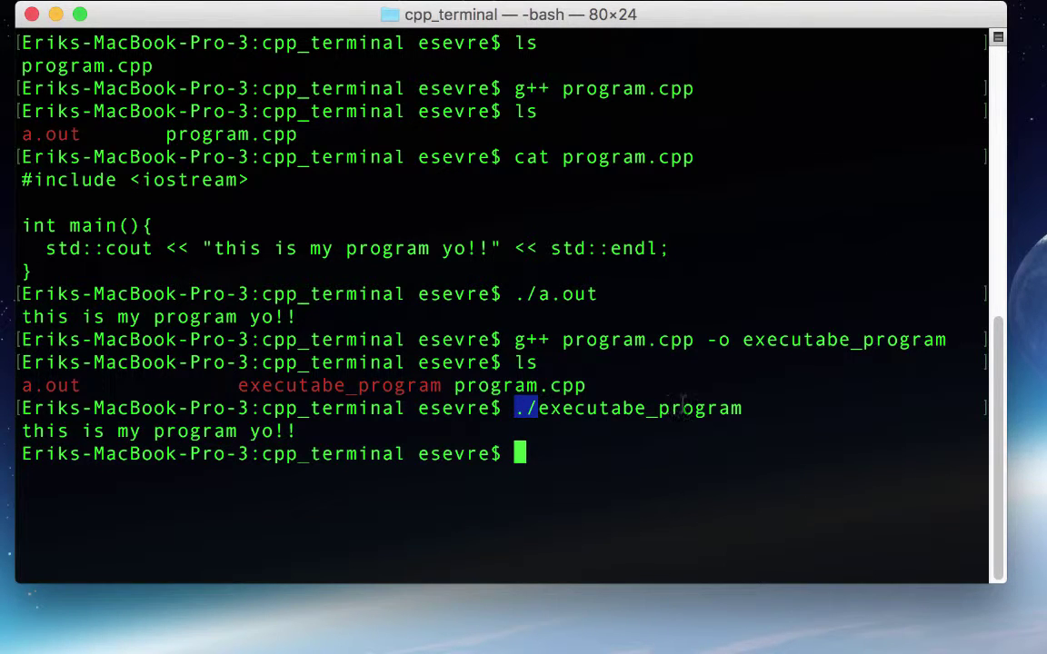
Clear the Terminal screen and print program.cpp's source again with cat
left_click(800, 393)
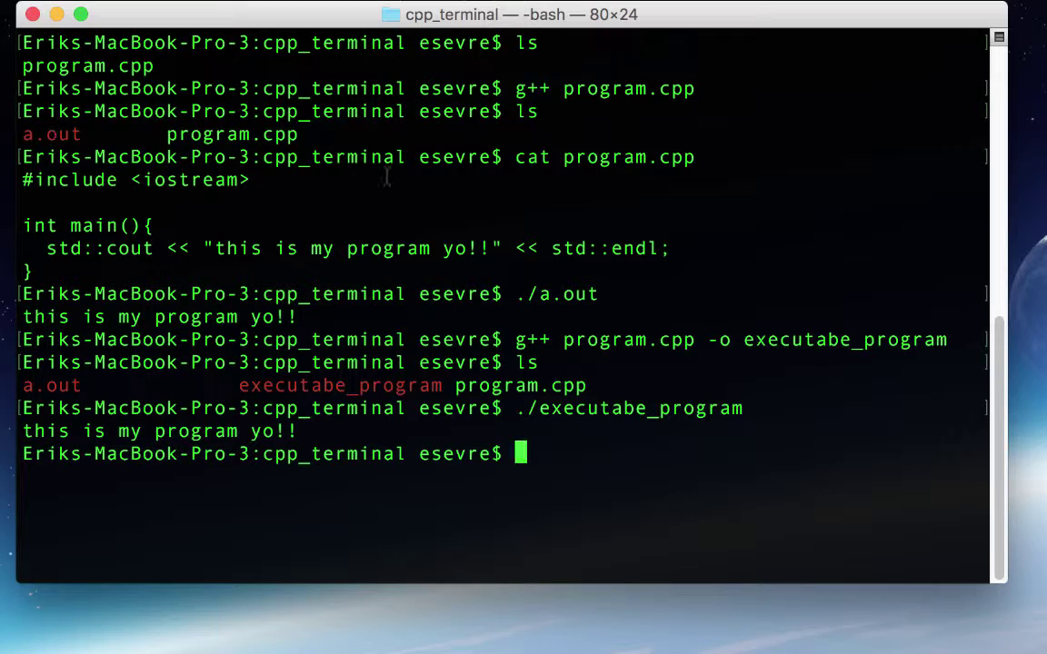
type("c")
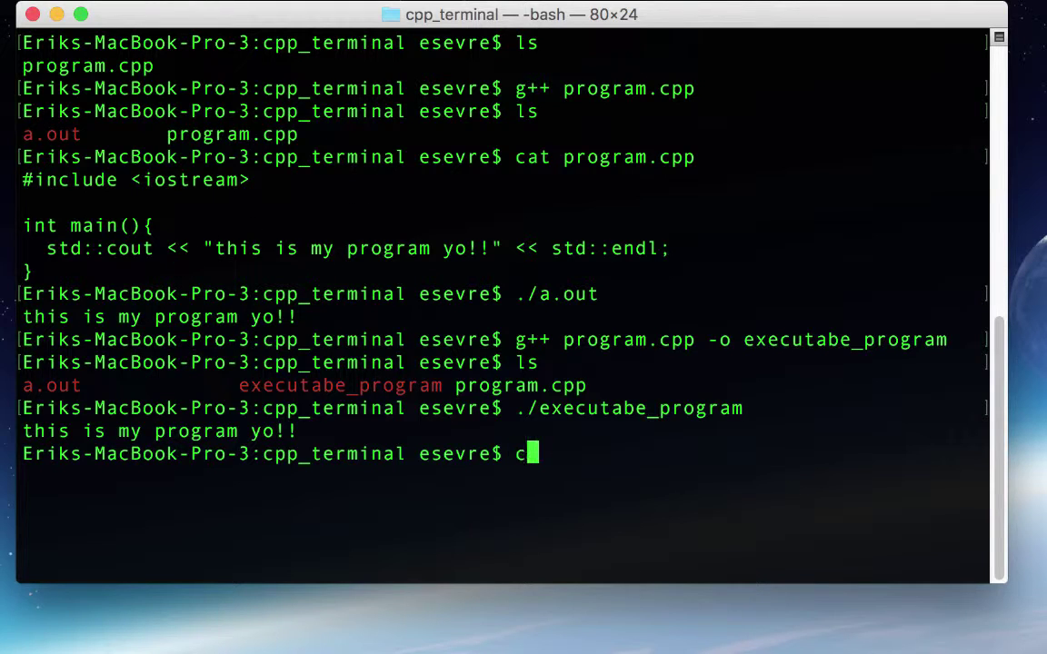
type("a")
key("BackSpace")
key("BackSpace")
type("clear")
key("Return")
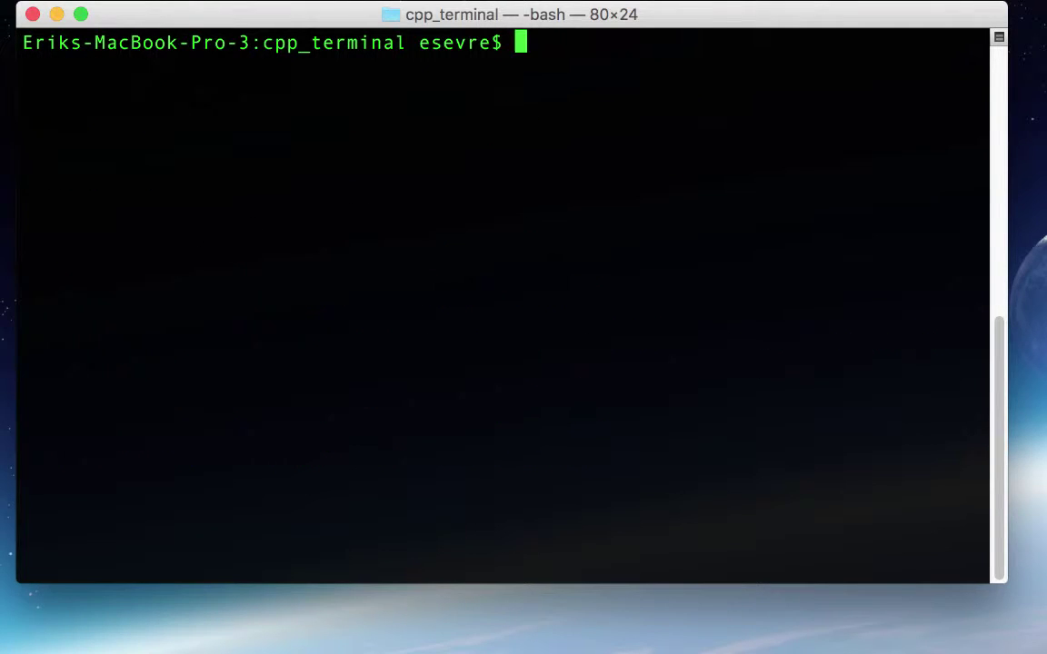
type("cat pro")
key("Tab")
key("Return")
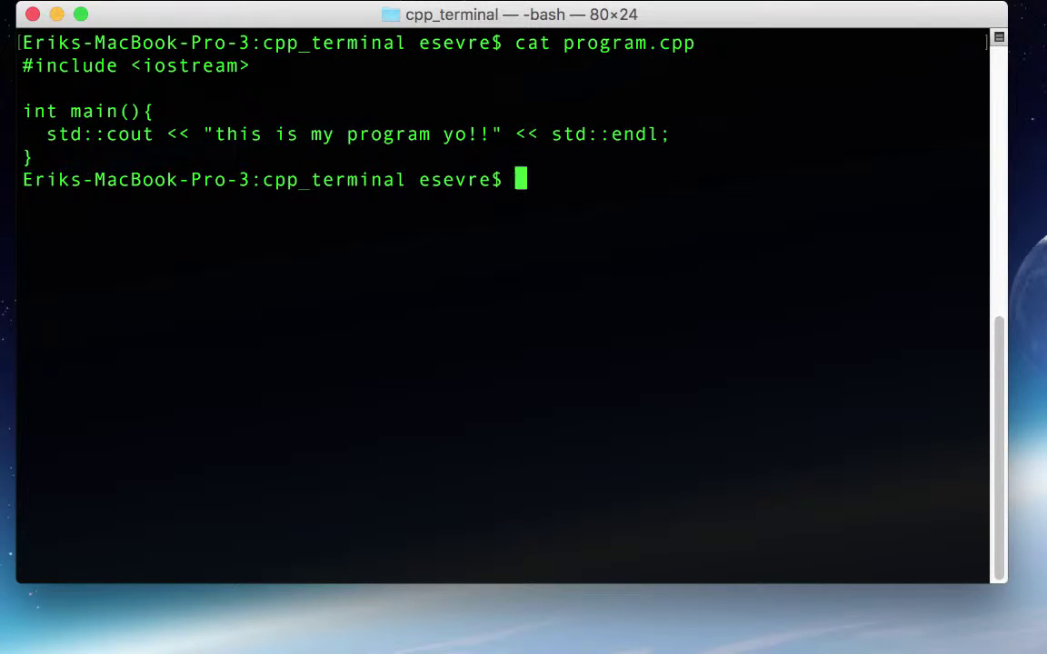
type("g++")
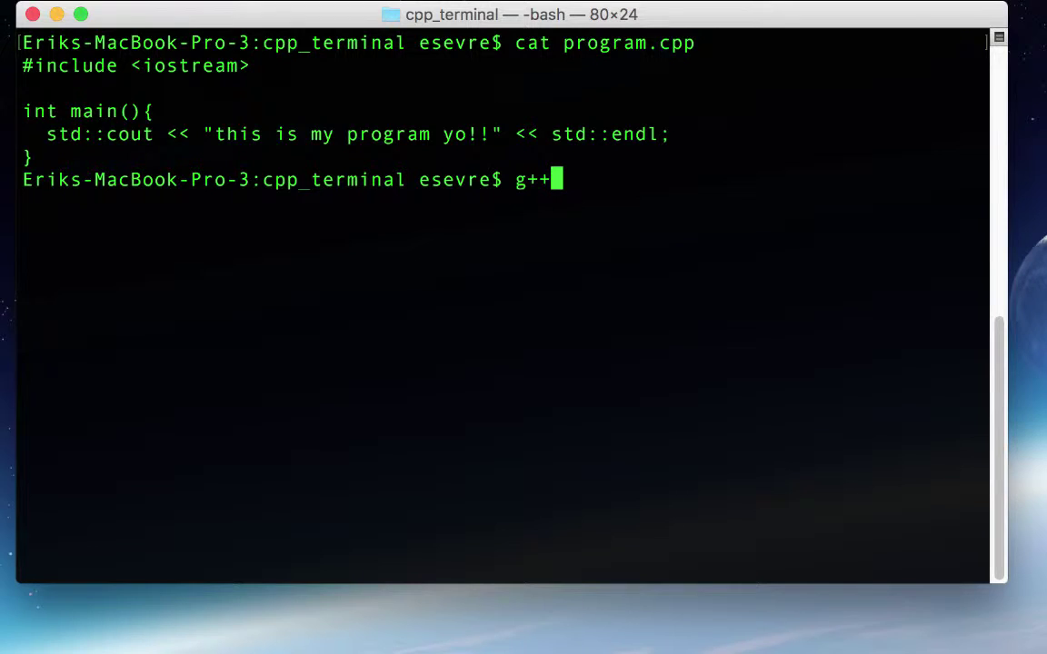
key("BackSpace")
key("BackSpace")
key("BackSpace")
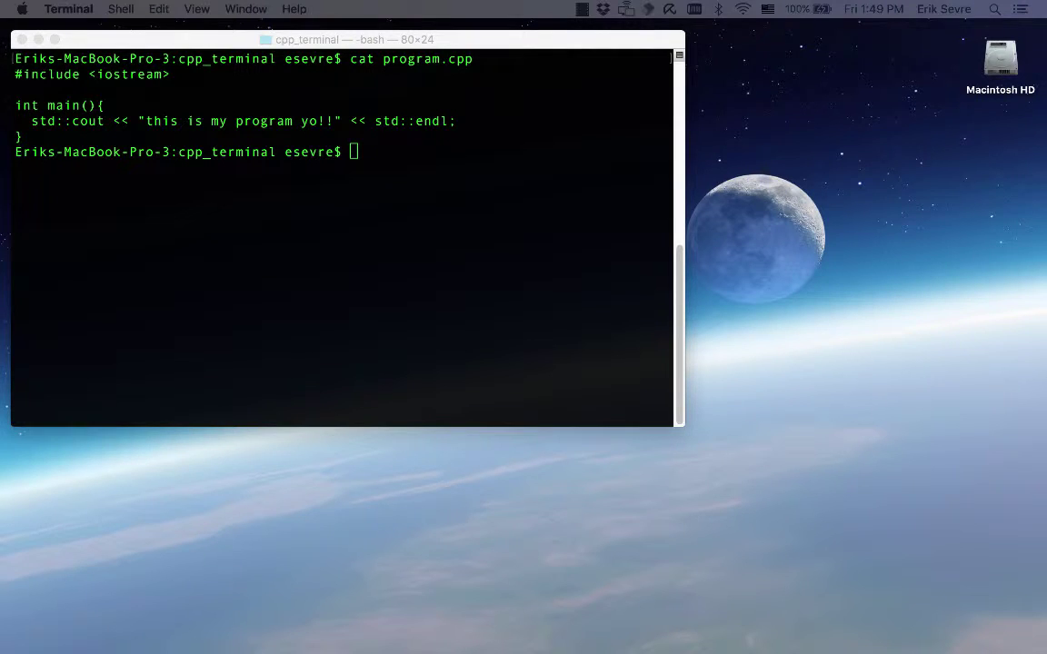
left_click_drag(565, 647, 454, 68)
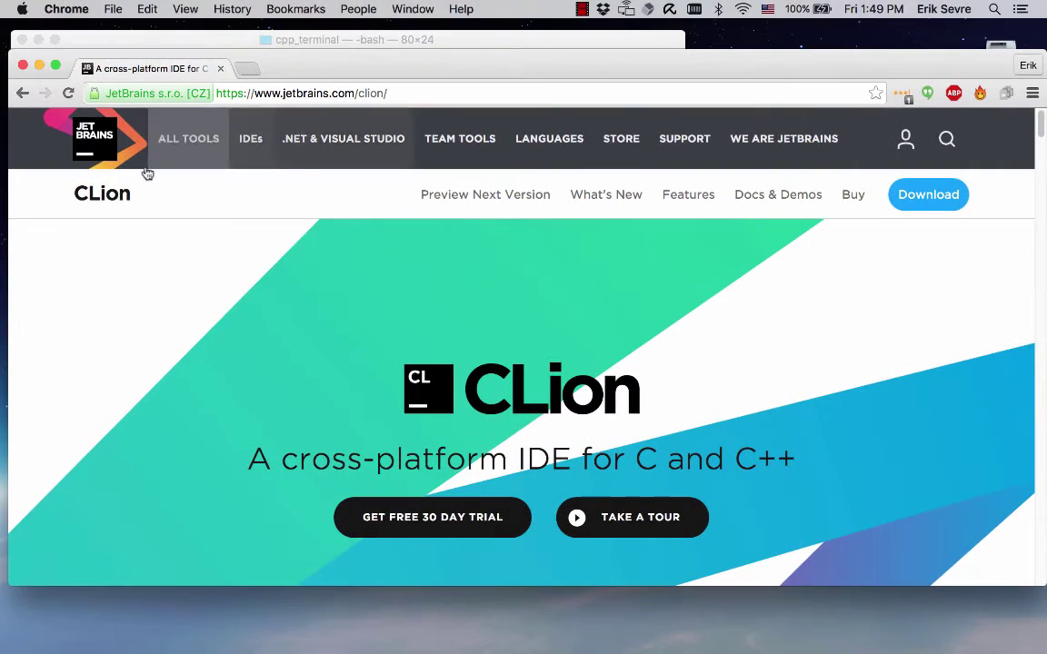
left_click_drag(9, 243, 60, 244)
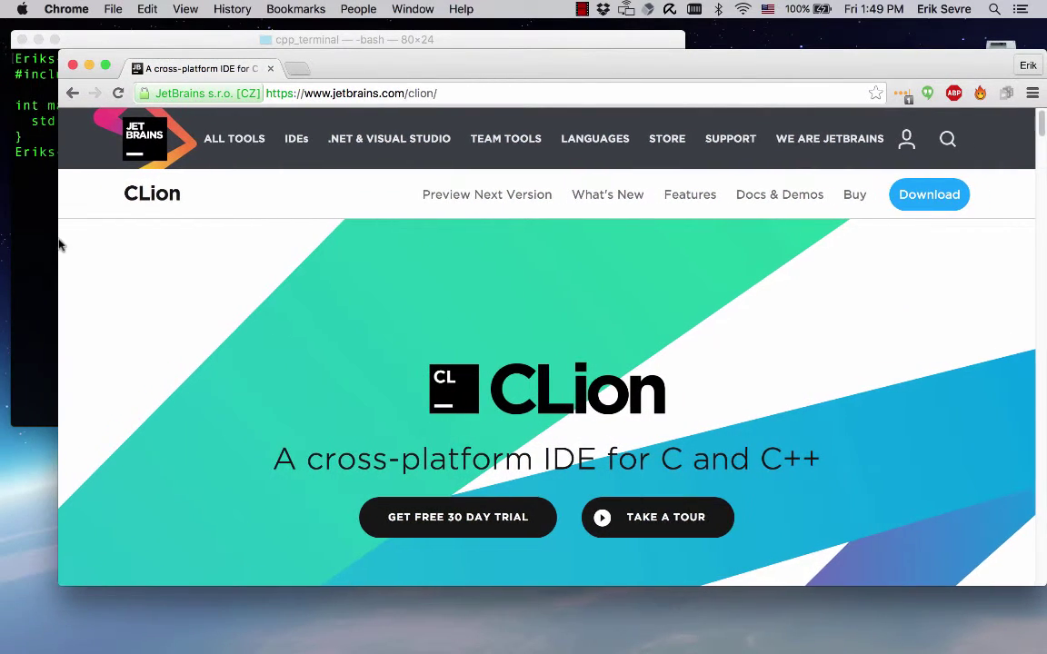
left_click_drag(672, 68, 617, 70)
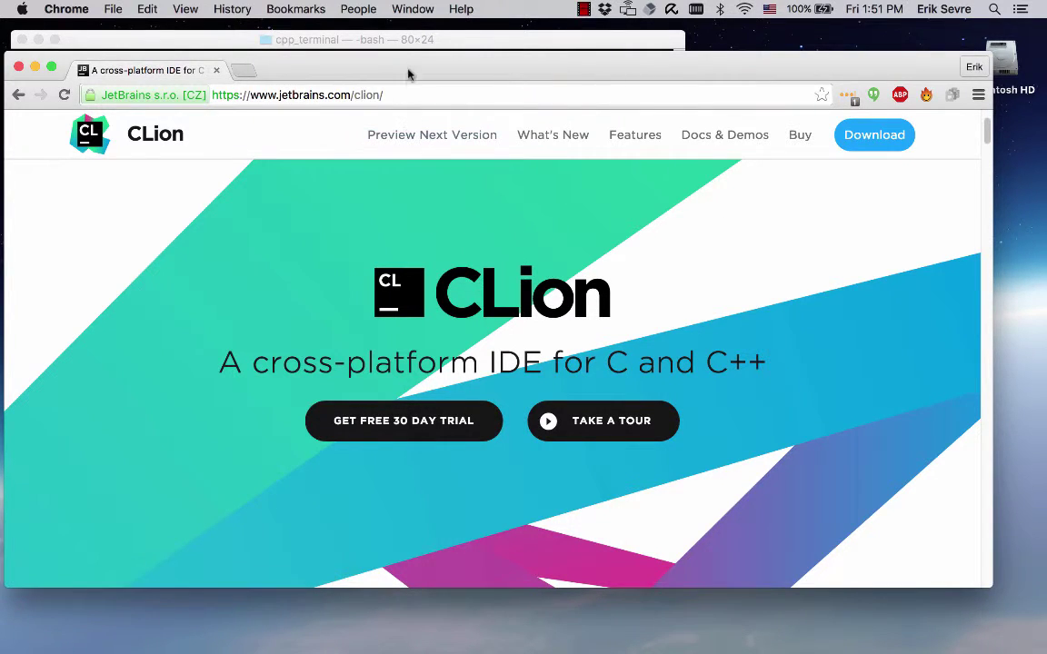
left_click(371, 64)
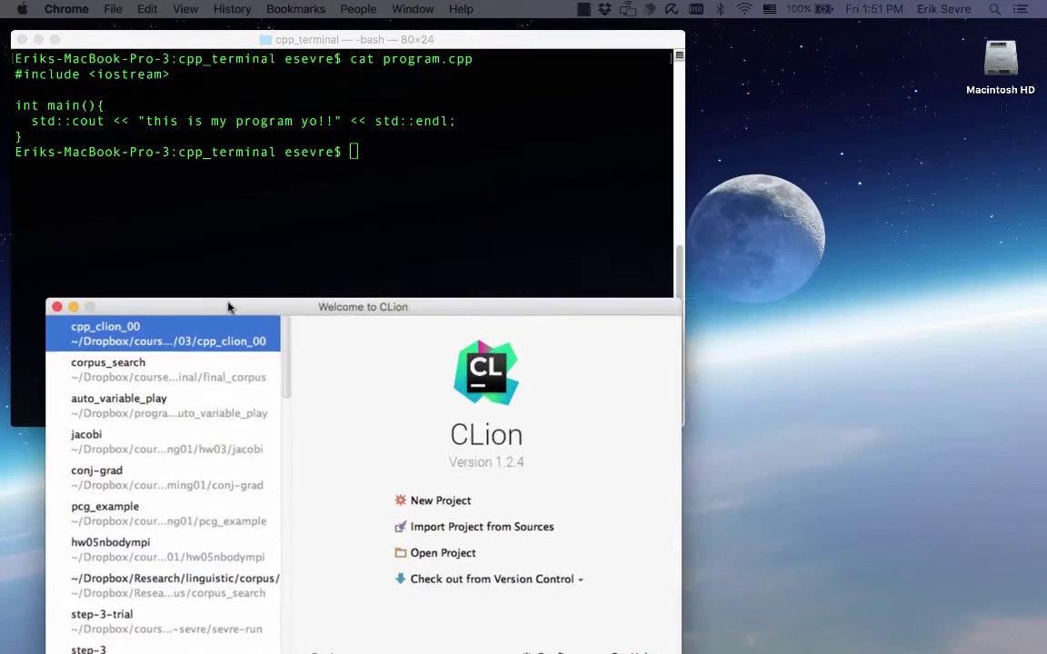
Bring the Welcome to CLion window forward and start a New Project
left_click_drag(227, 309, 227, 161)
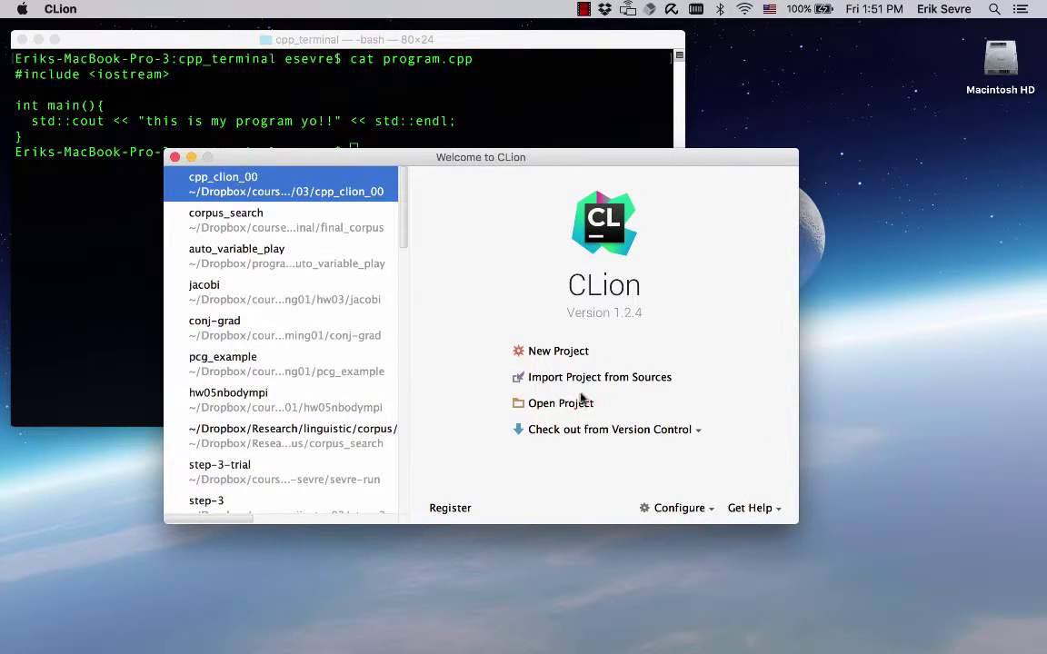
left_click(558, 350)
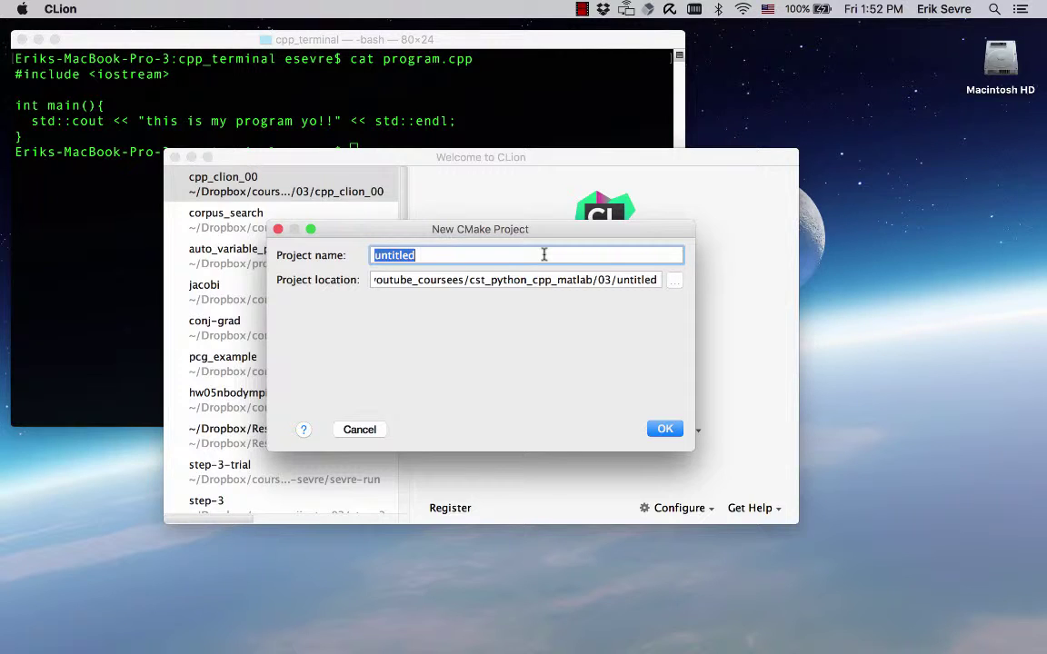
type("ide_d")
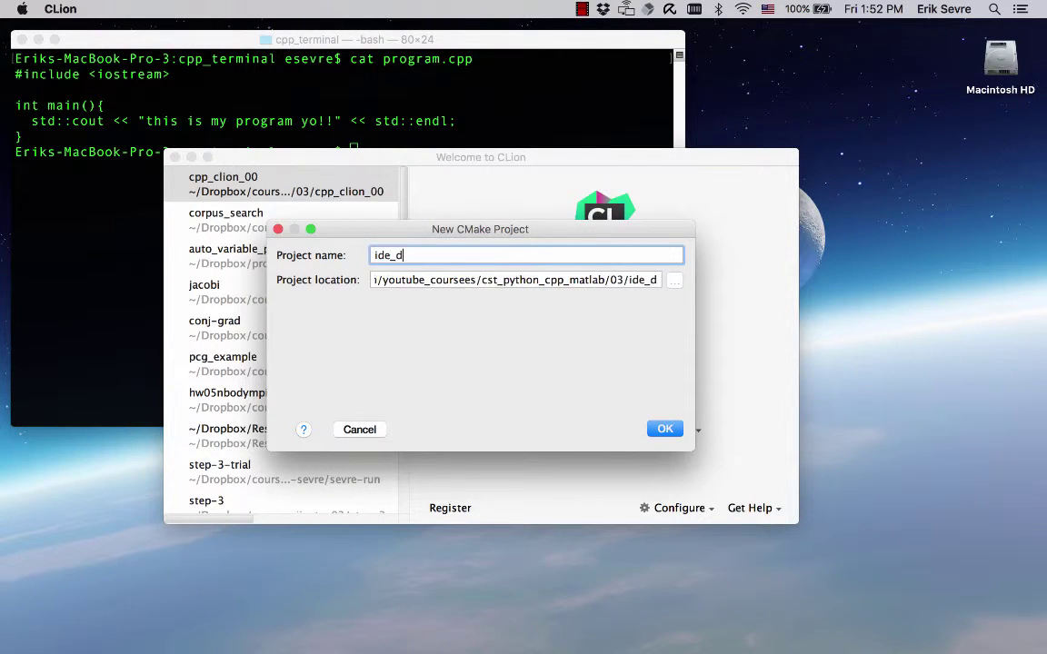
type("emo")
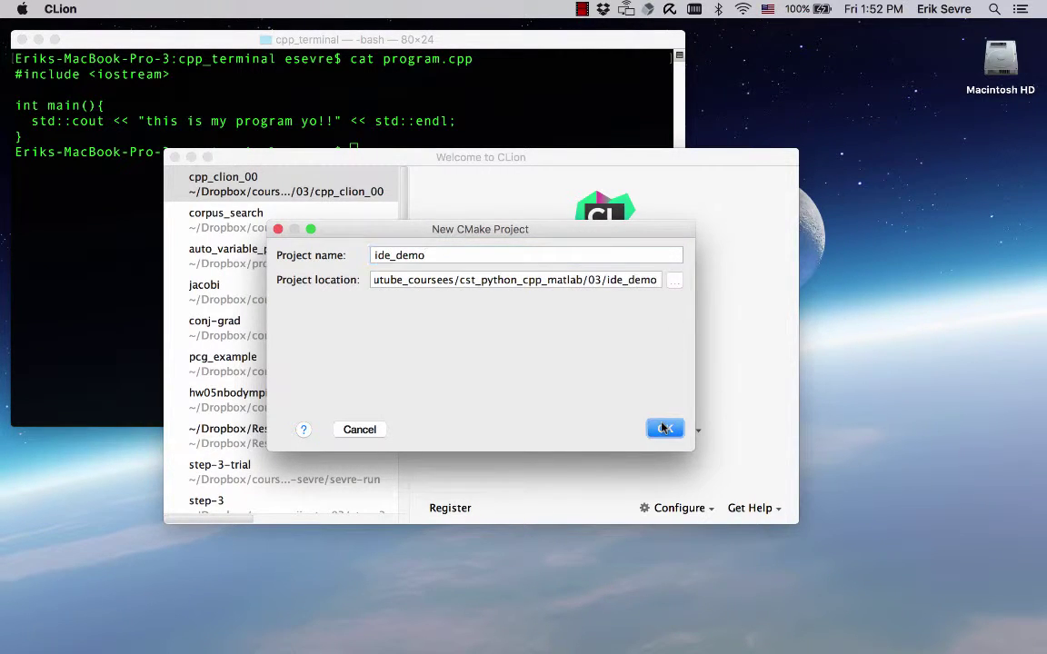
Create the ide_demo project and dismiss the Tip of the Day dialog
left_click(664, 429)
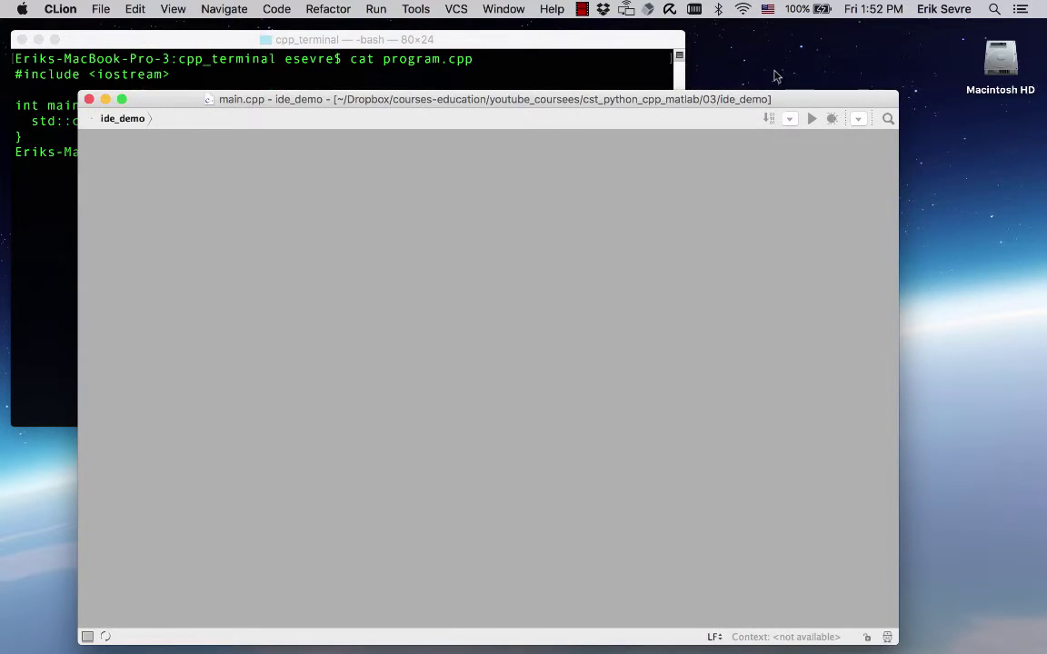
left_click_drag(781, 63, 822, 64)
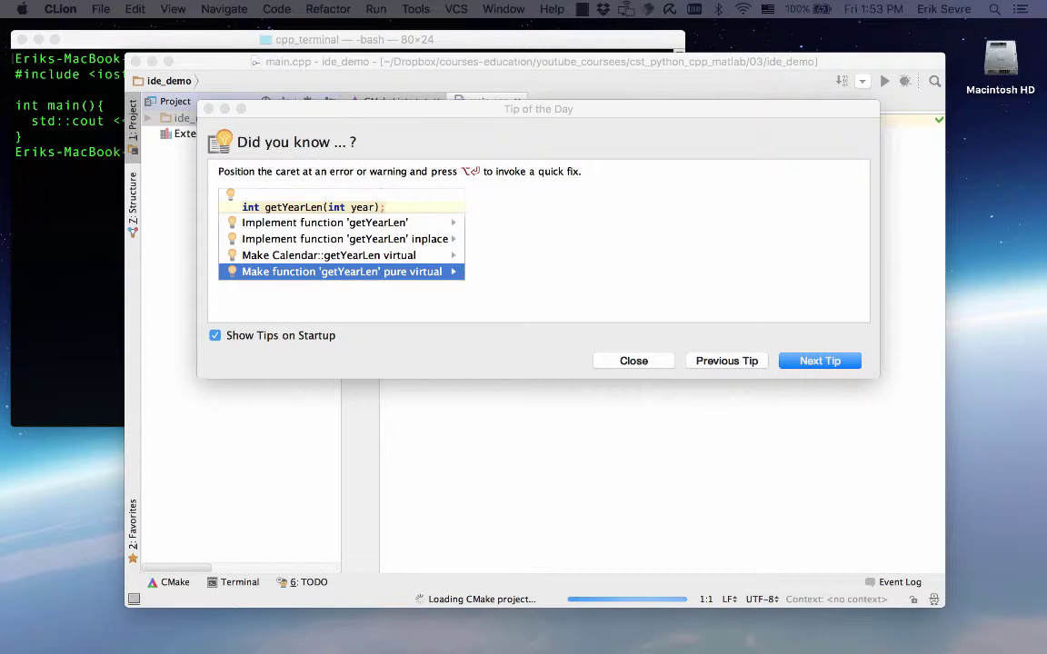
left_click(644, 107)
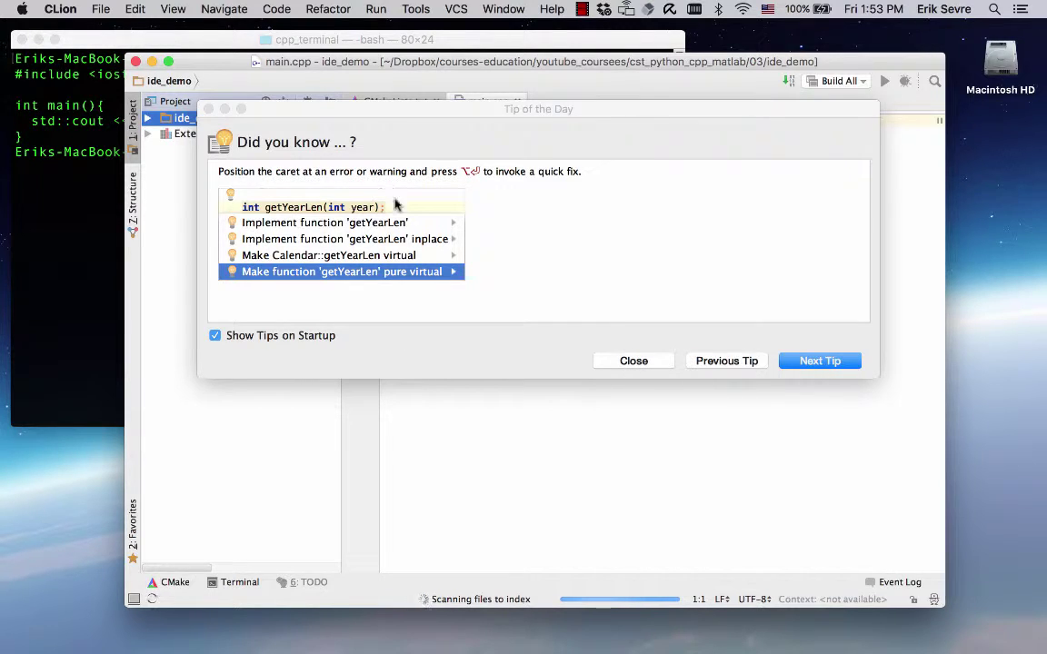
left_click(633, 361)
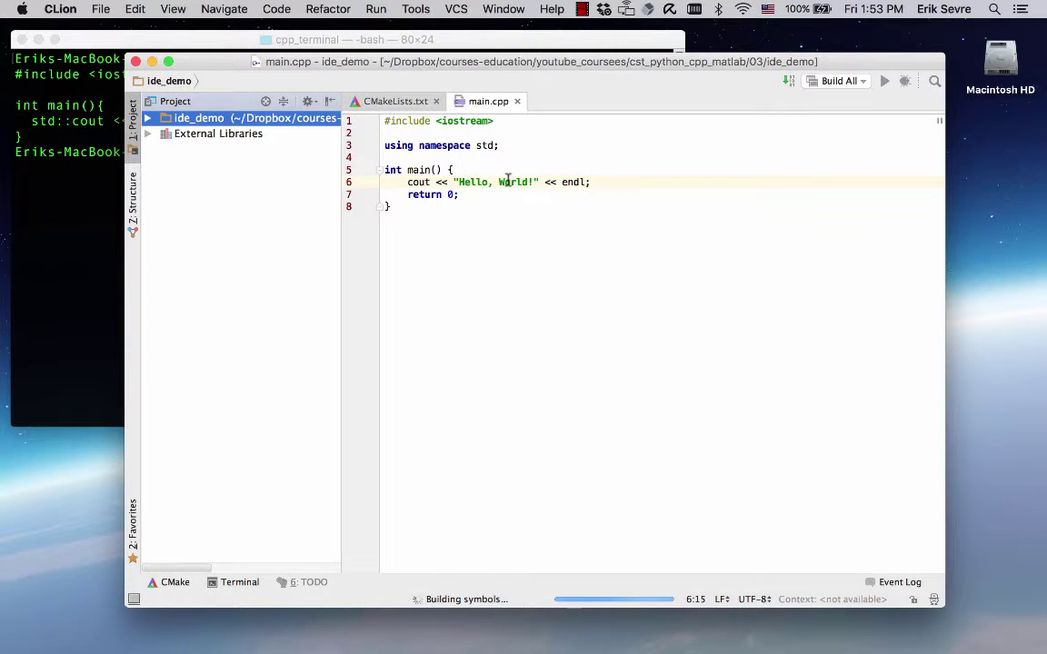
Replace 'Hello, World!' on line 6 with 'I'm a great program yo!!!!'
left_click_drag(459, 182, 530, 182)
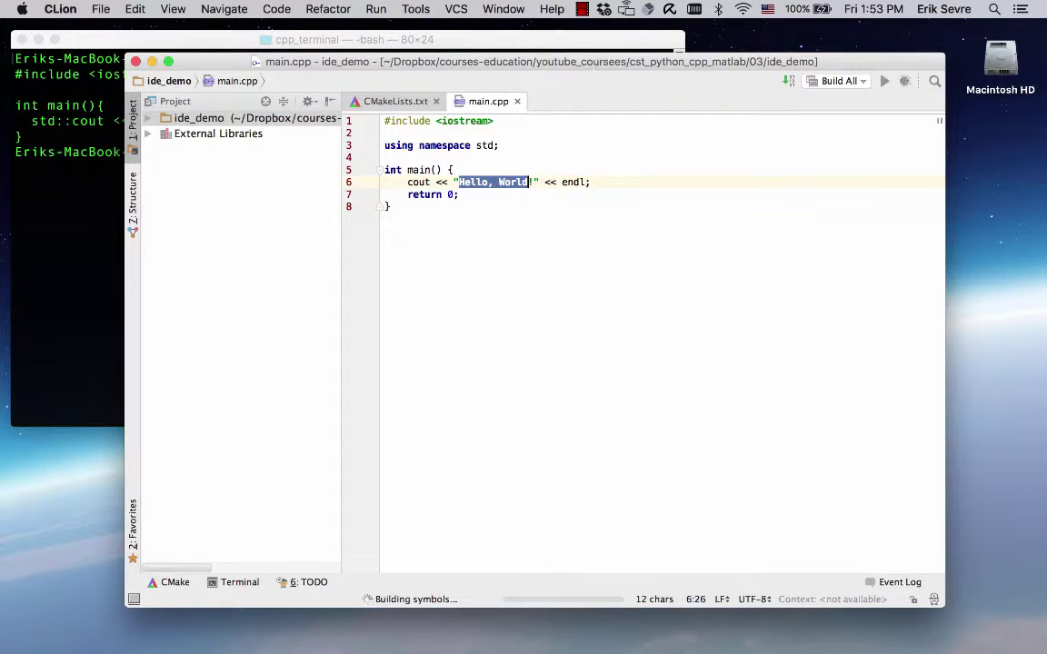
type("I'm a great pr")
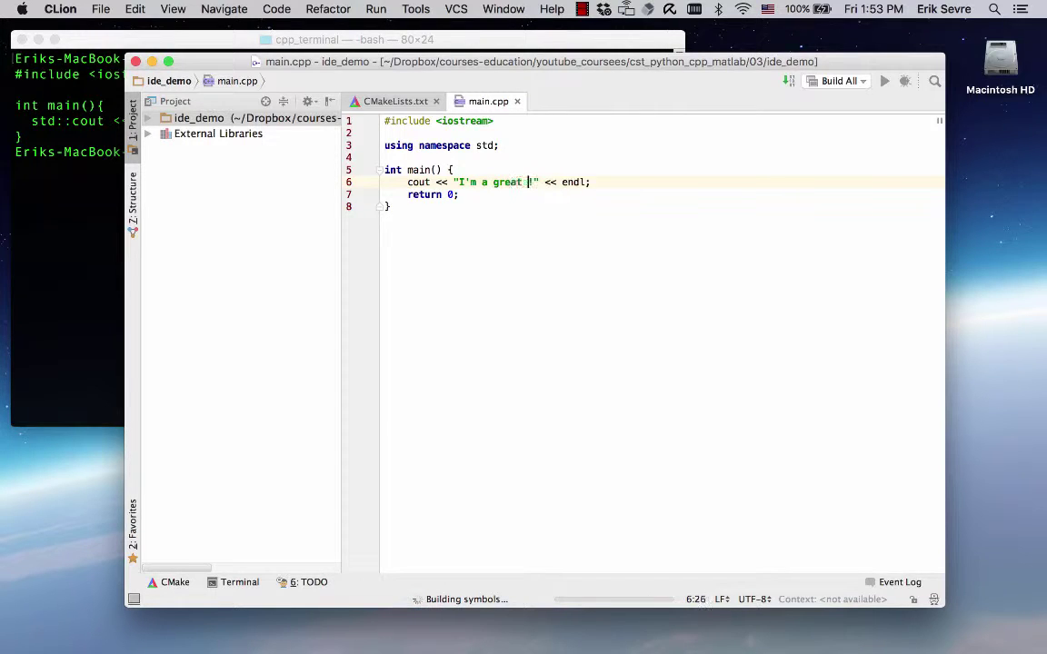
type("ogram yoooo")
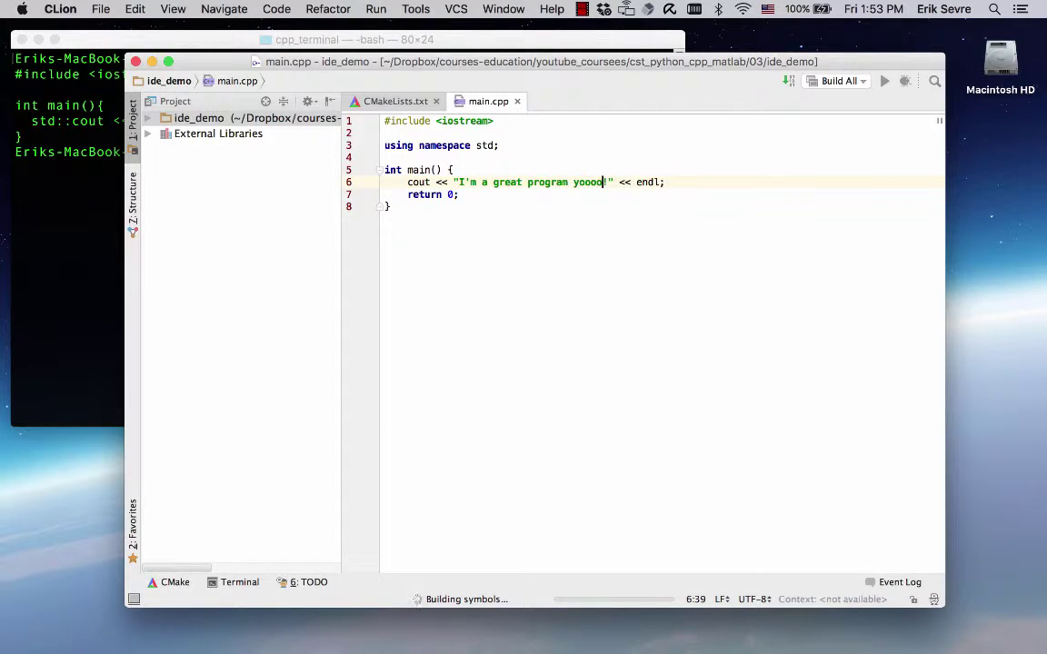
key("BackSpace")
key("BackSpace")
key("BackSpace")
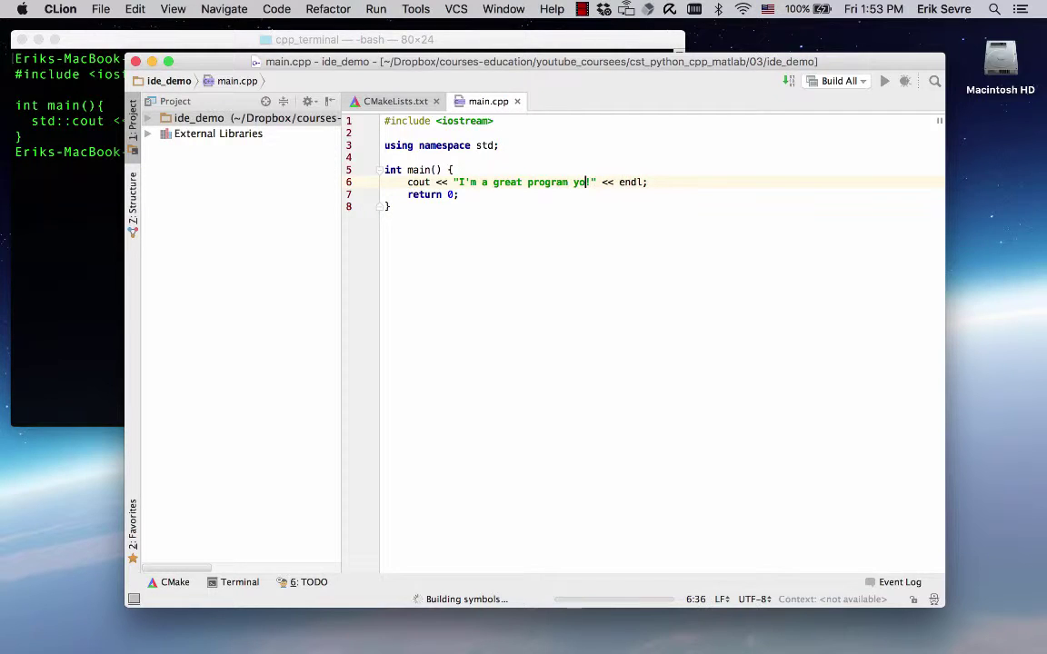
type("!!!!")
key("End")
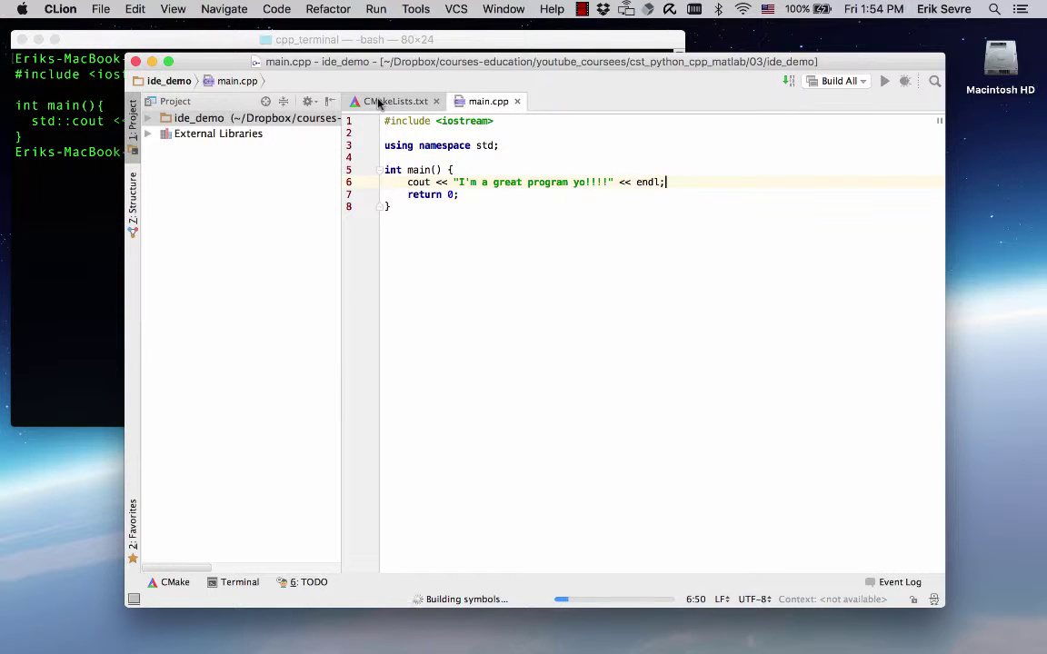
Review the -std=c++11 flag in CMakeLists.txt, then return to main.cpp
left_click(379, 103)
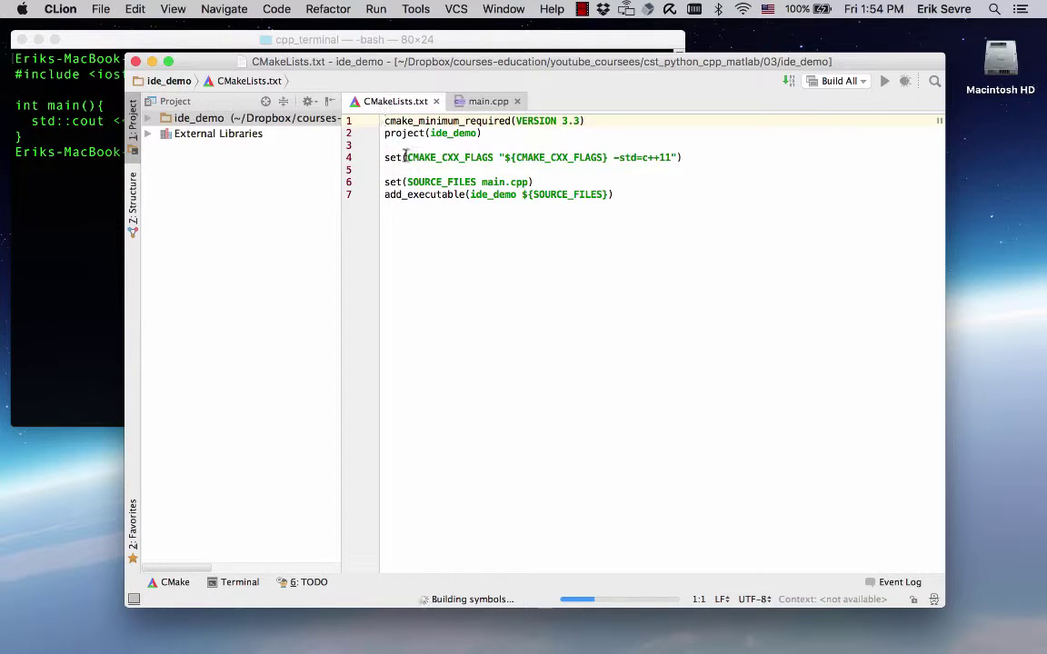
left_click_drag(613, 157, 632, 157)
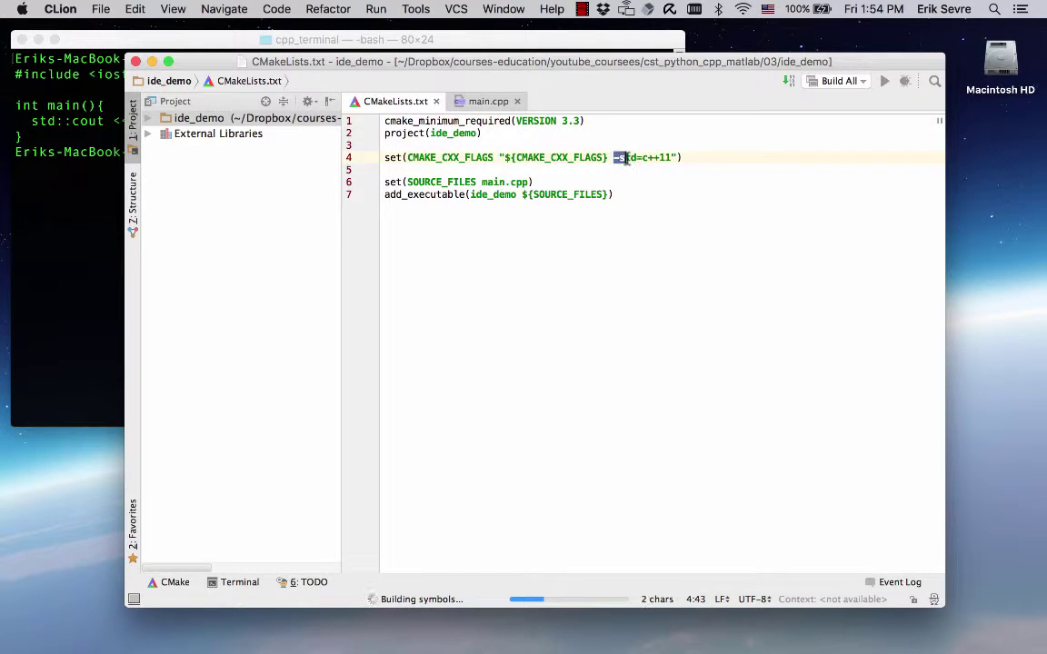
double_click(442, 158)
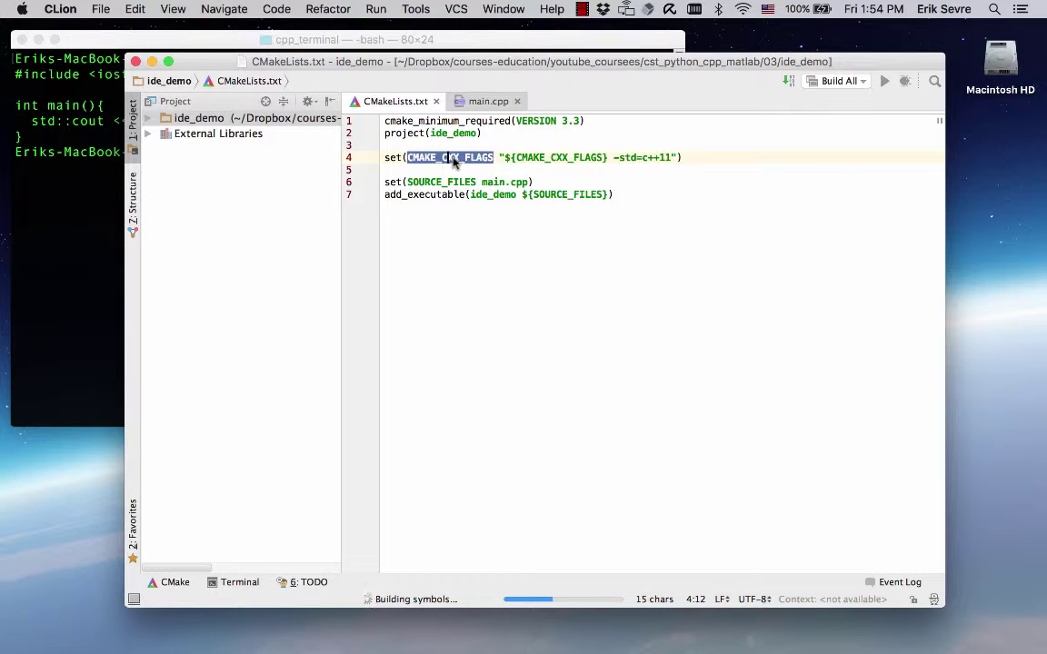
left_click_drag(445, 157, 496, 160)
left_click(563, 158)
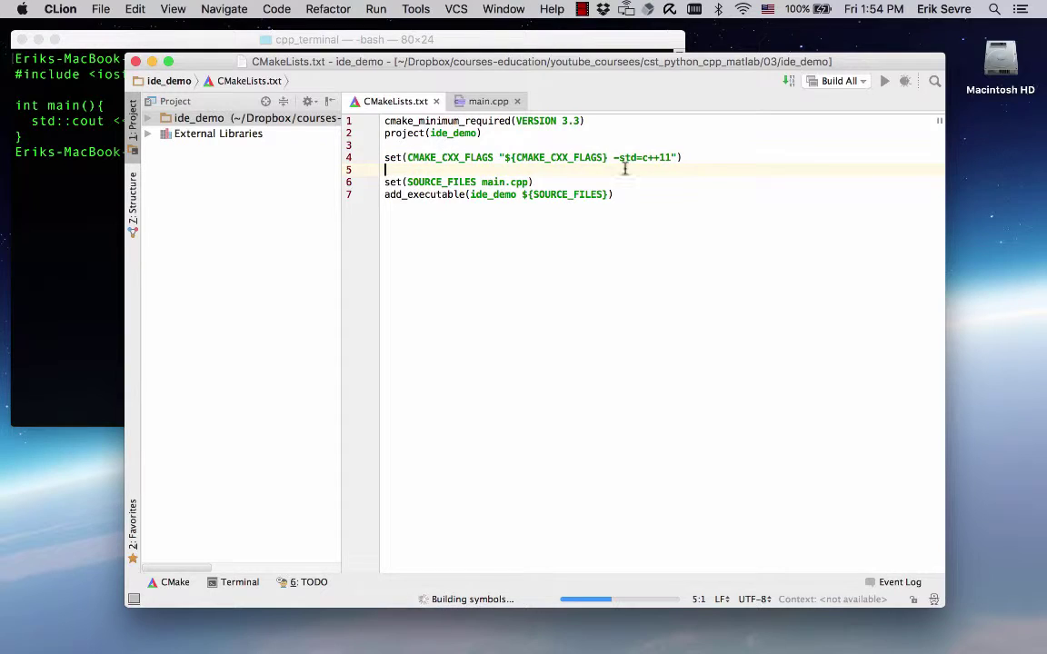
left_click_drag(615, 157, 673, 158)
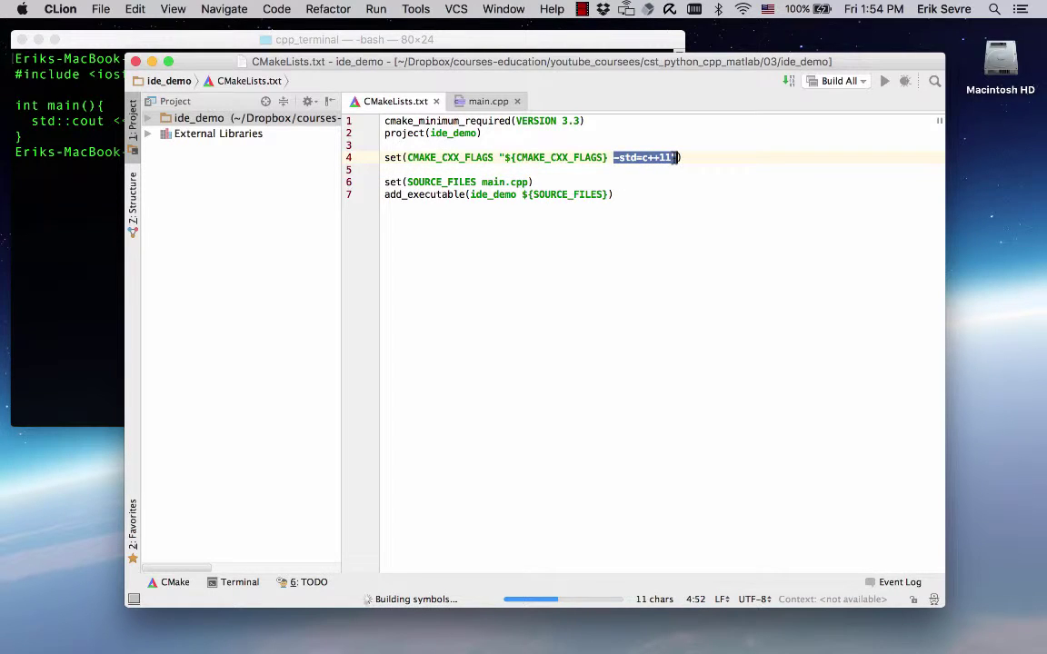
left_click(636, 158)
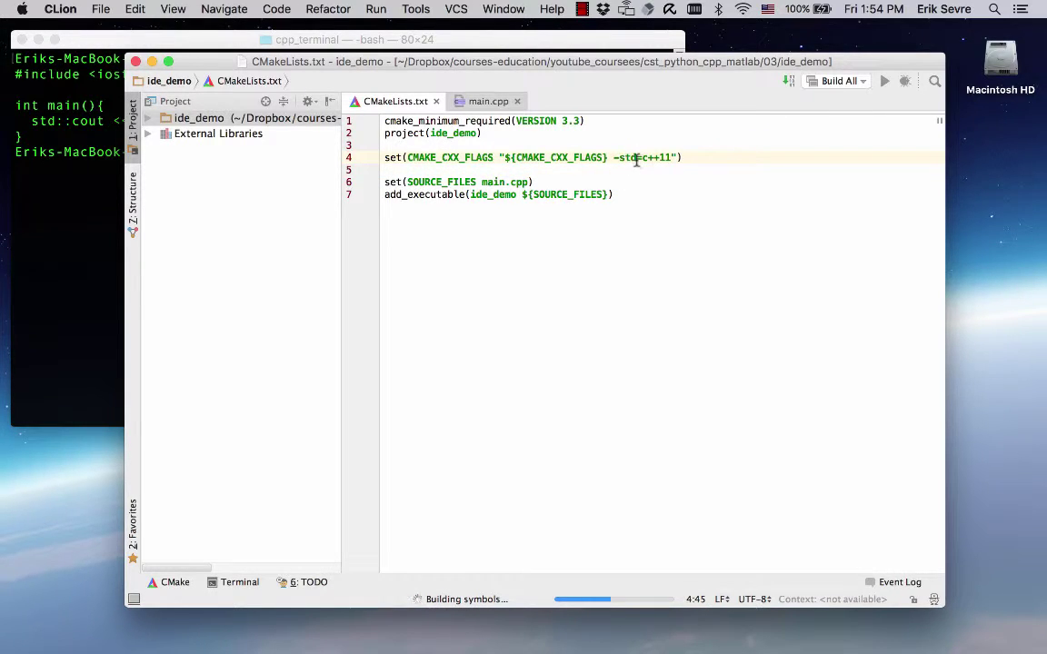
left_click(686, 157)
left_click(481, 101)
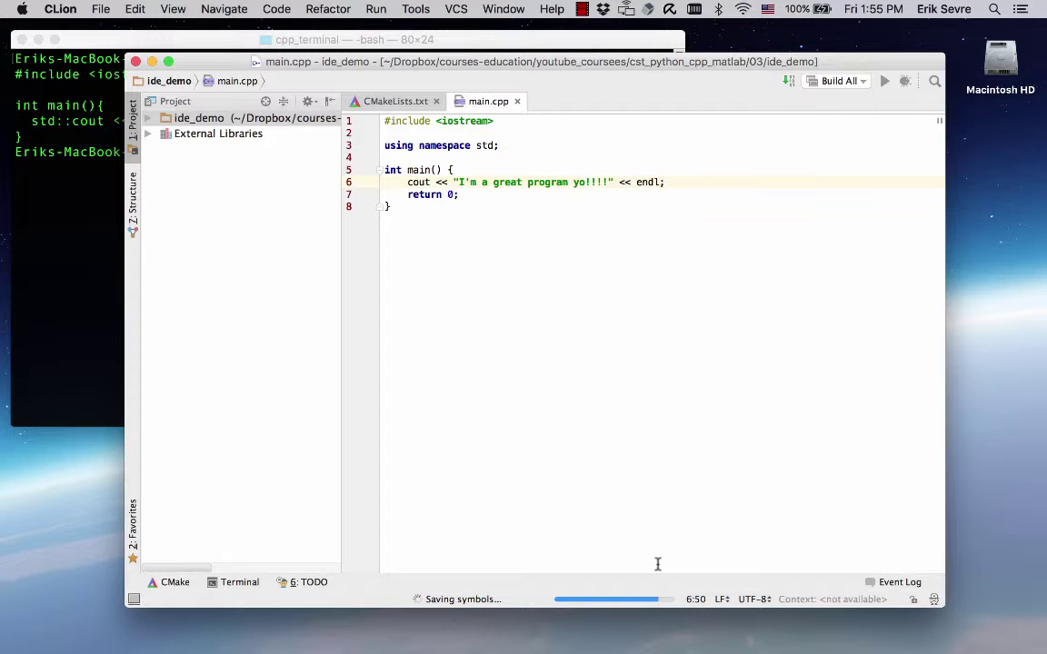
type("c")
Add line 7: cout << "This is another line to print to the screen" << endl;
key("Return")
type("cout <")
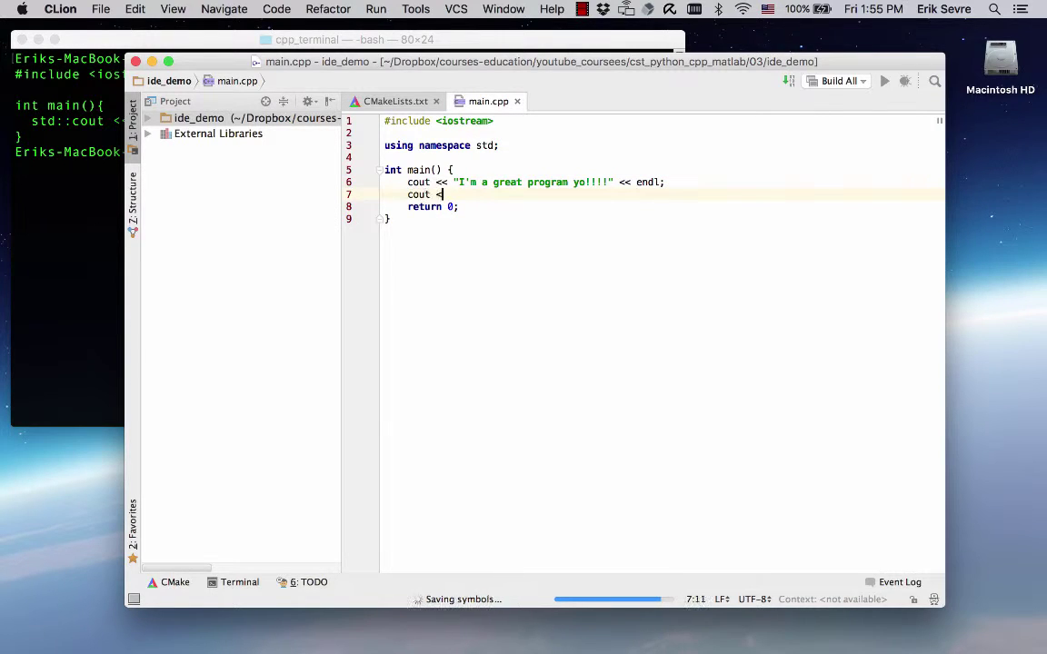
type("< \"This is a")
type("nother lin")
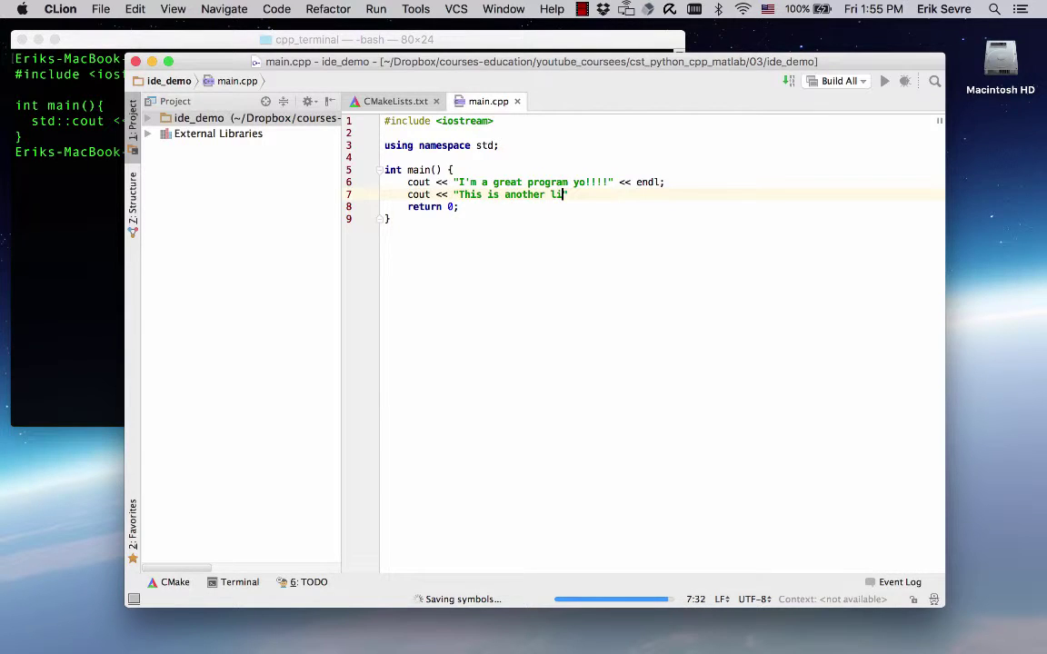
type("e to print to t")
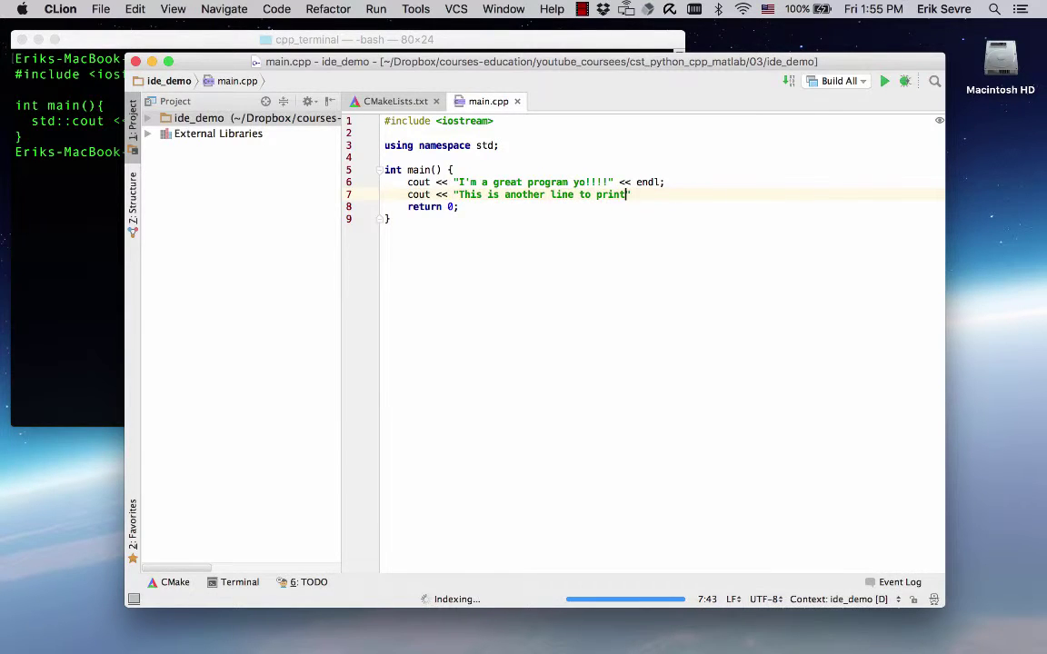
type("he screen\"")
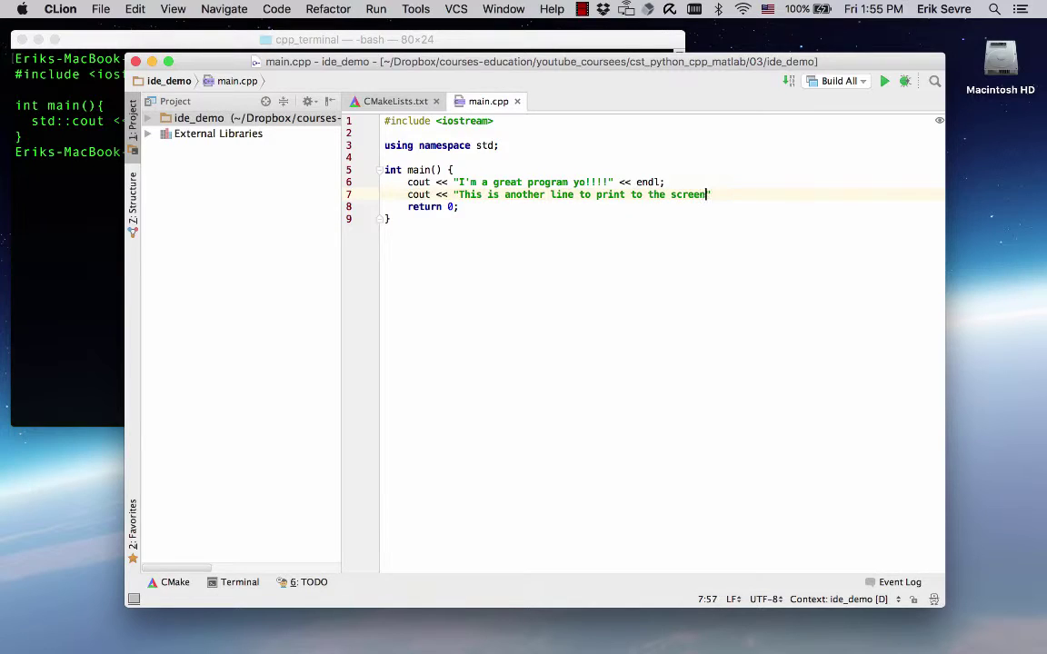
type(" << endl;")
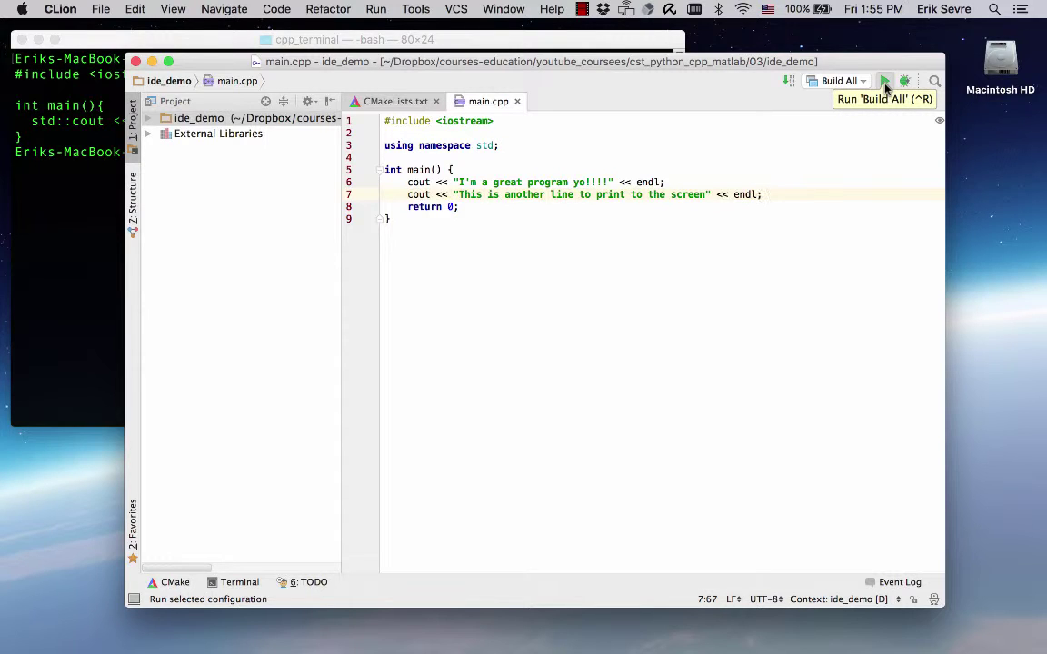
Set the run configuration's executable to ide_demo and run the program
left_click(885, 82)
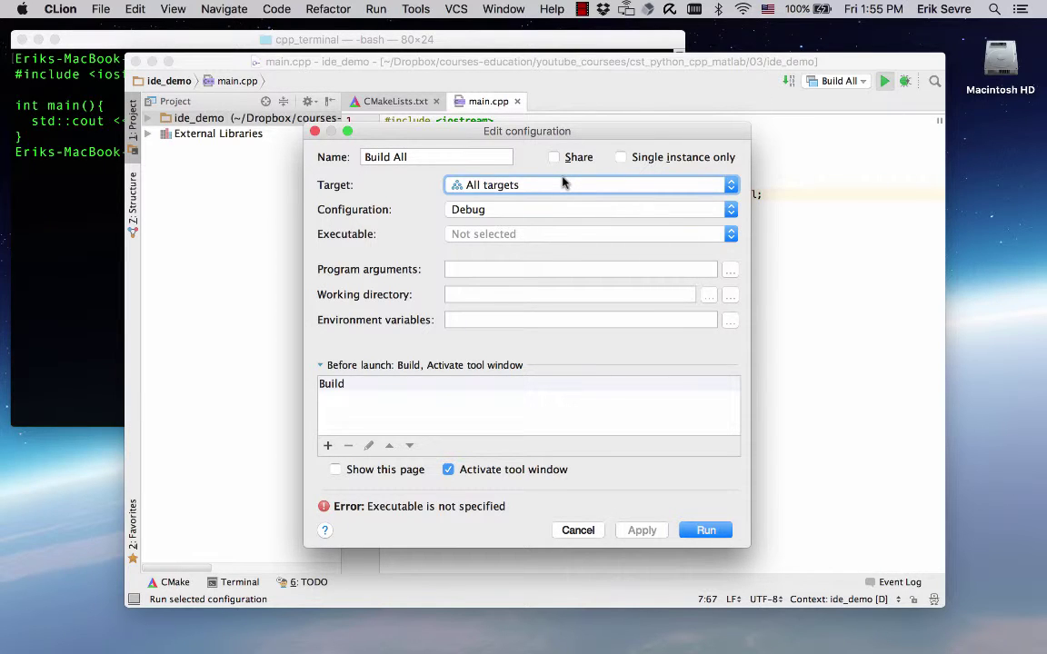
left_click(483, 235)
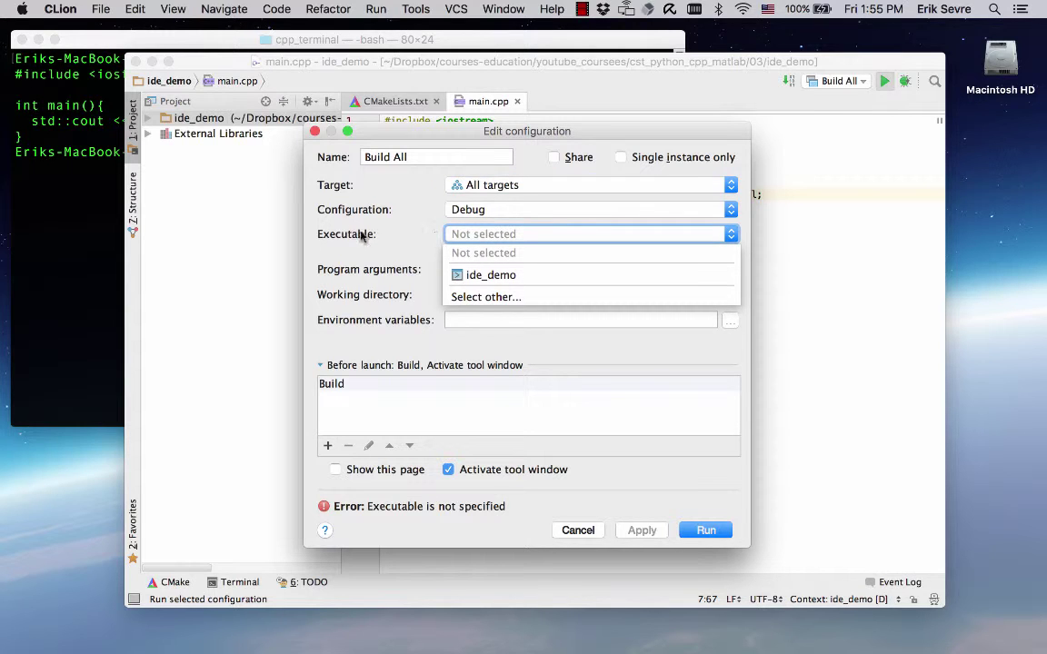
left_click(540, 277)
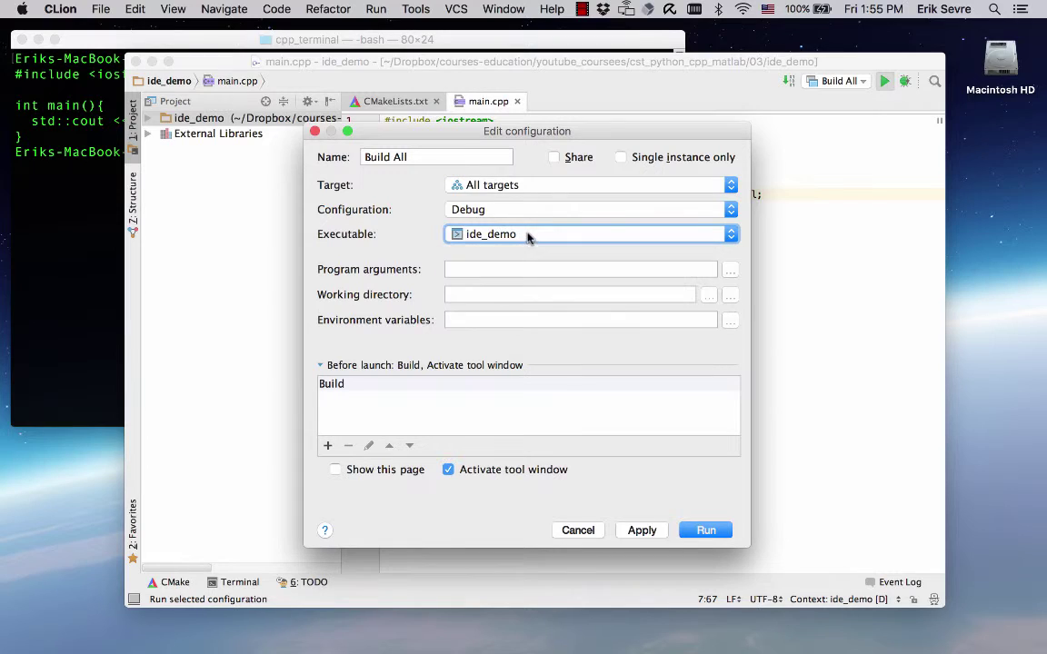
left_click(529, 236)
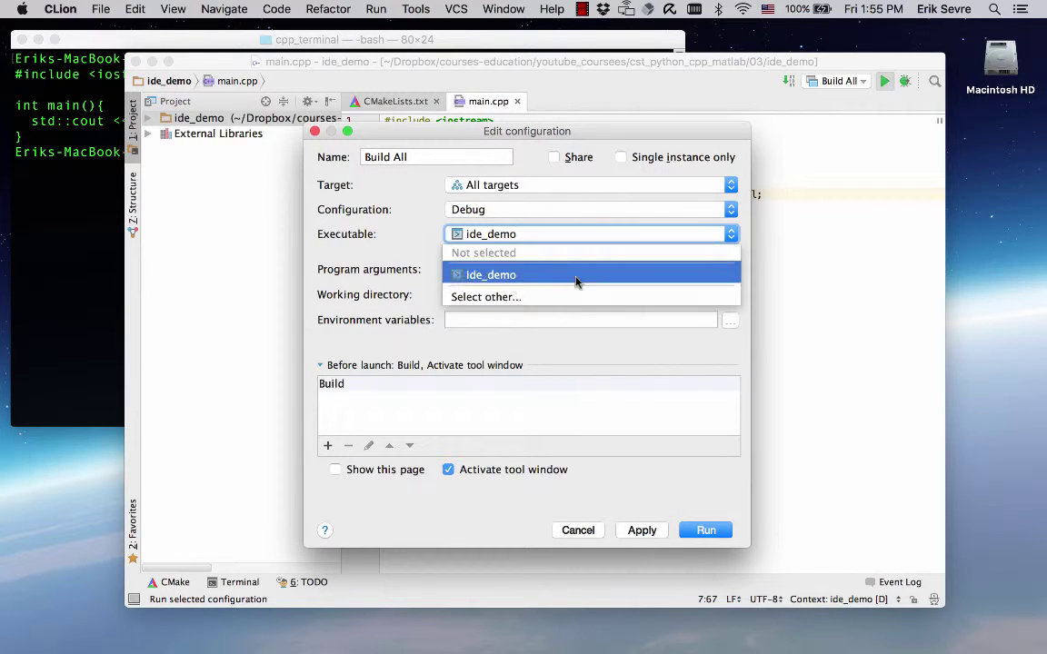
left_click(575, 277)
left_click(703, 531)
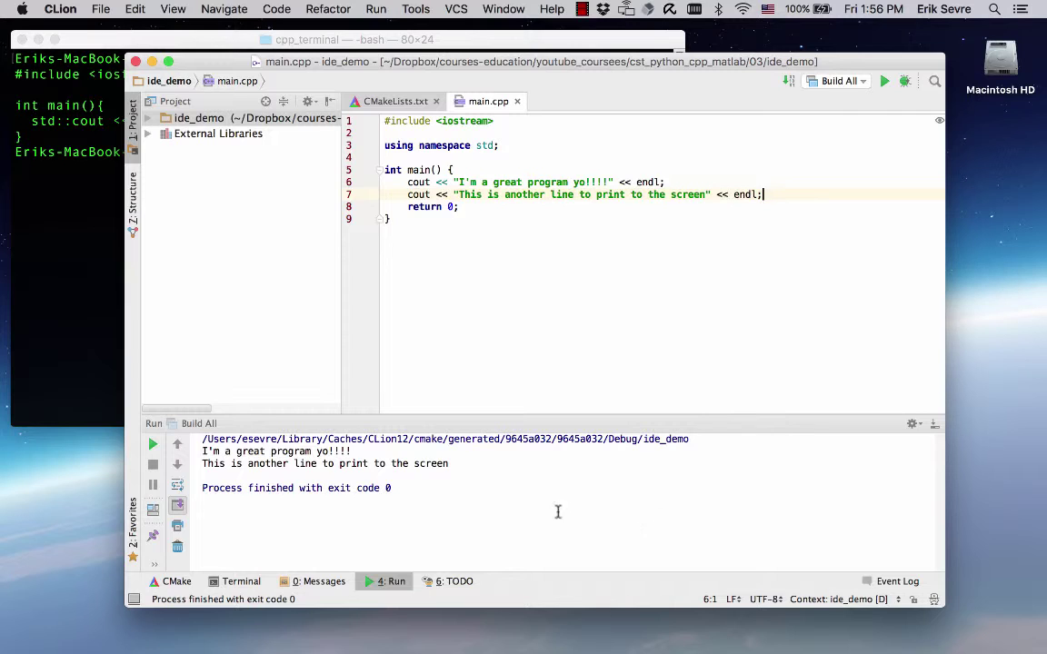
scroll(552, 516, "up", 5)
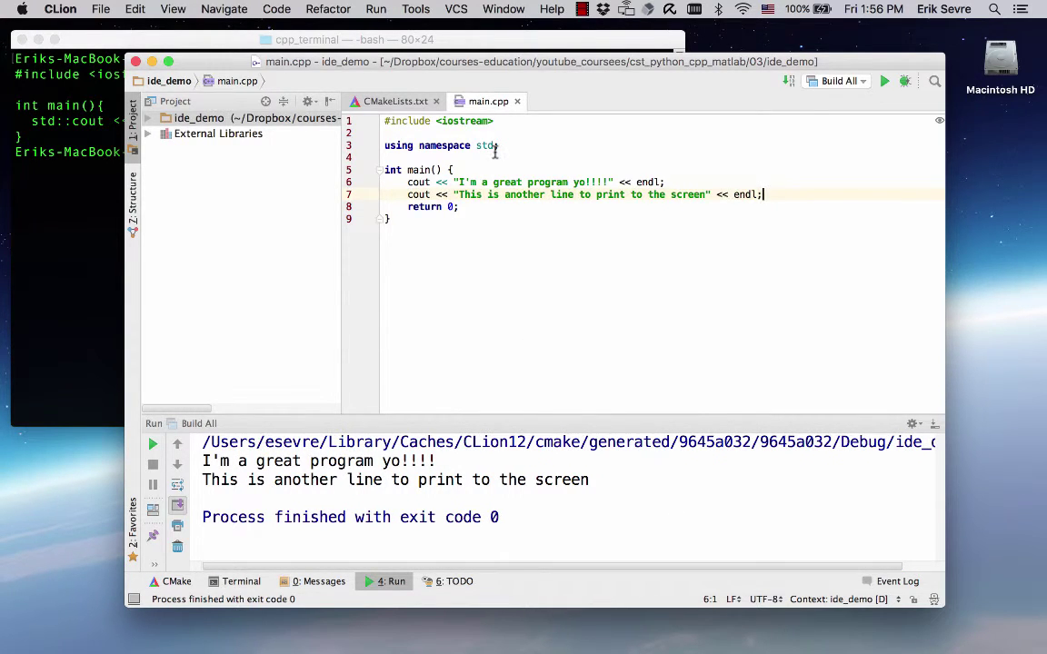
scroll(491, 136, "up", 5)
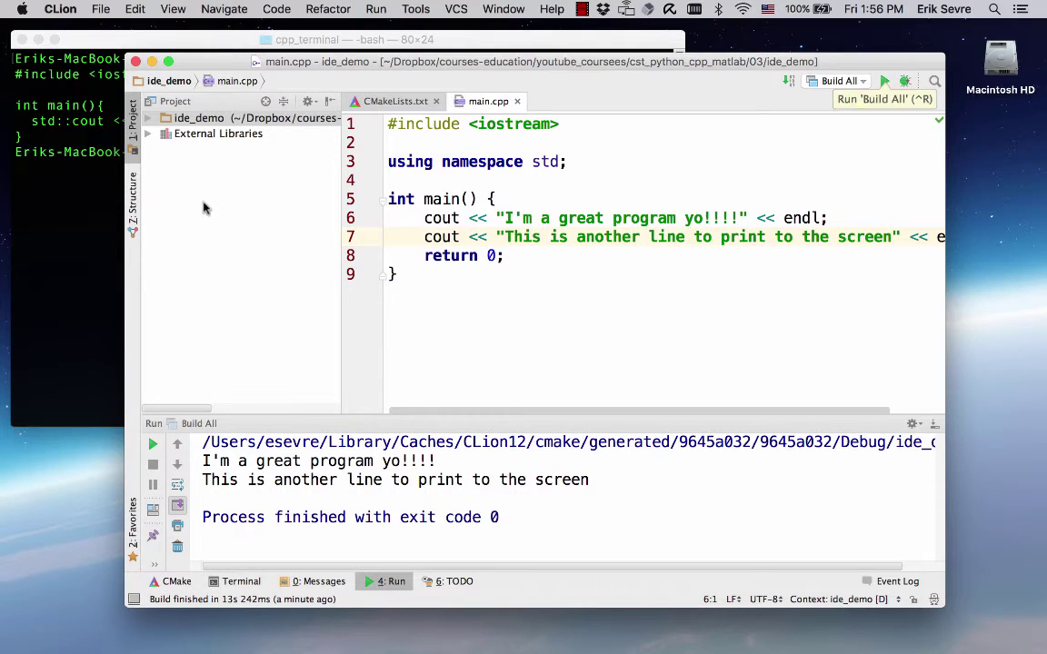
Bring the Terminal window showing program.cpp's source to the front
left_click(55, 164)
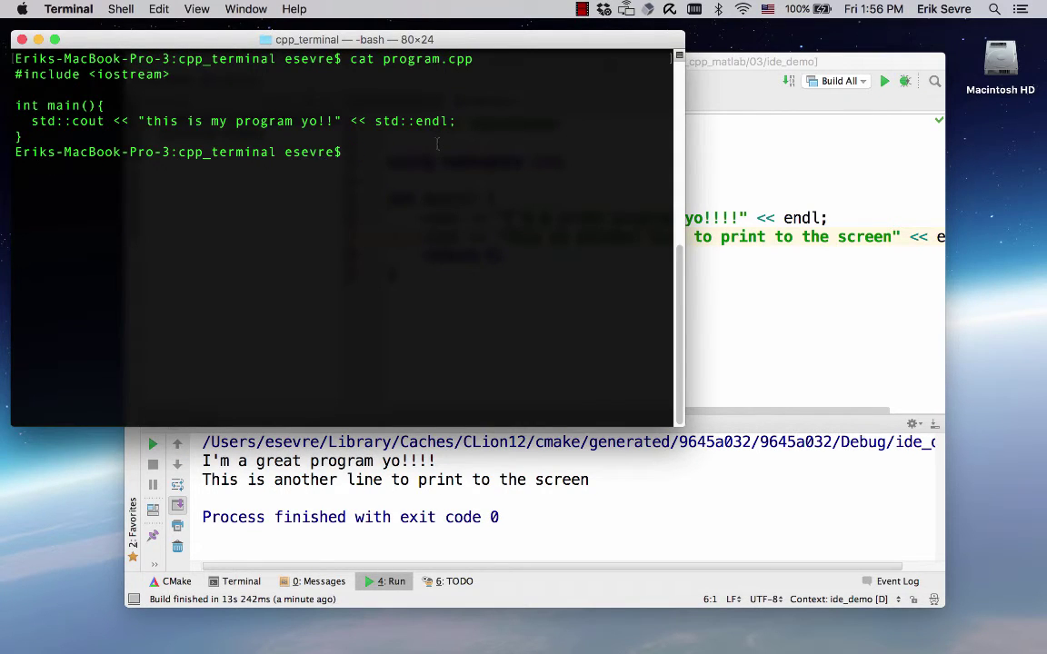
type("g+++ p")
Compile program.cpp with g++, run ./a.out to print 'this is my program yo!!', then return to CLion
key("BackSpace")
key("BackSpace")
key("BackSpace")
type("+ pro")
key("Tab")
key("Return")
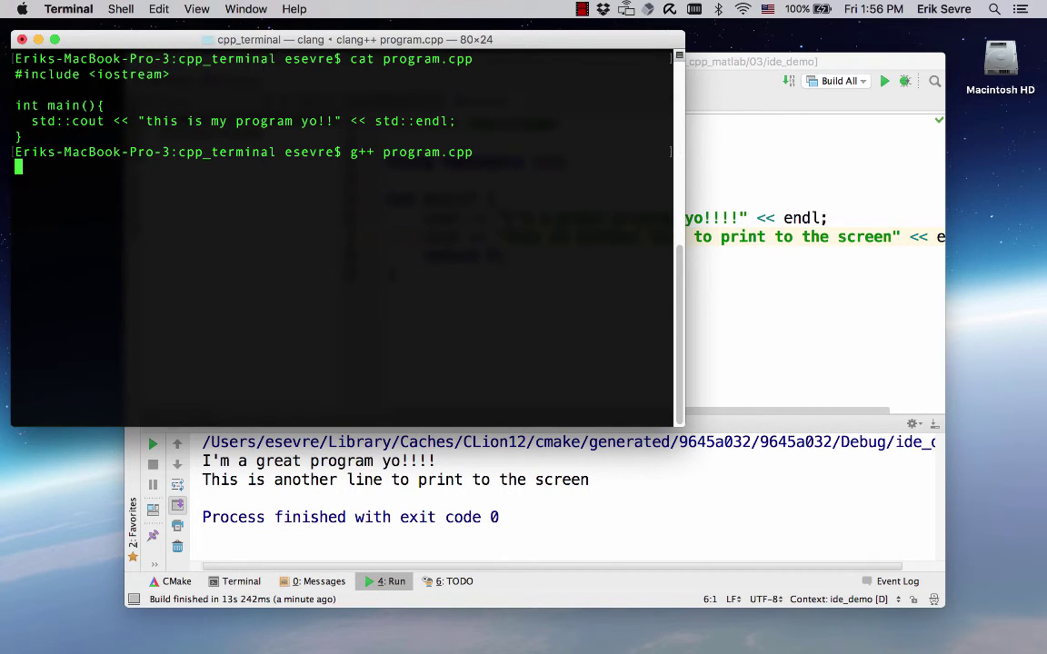
type("./a.out")
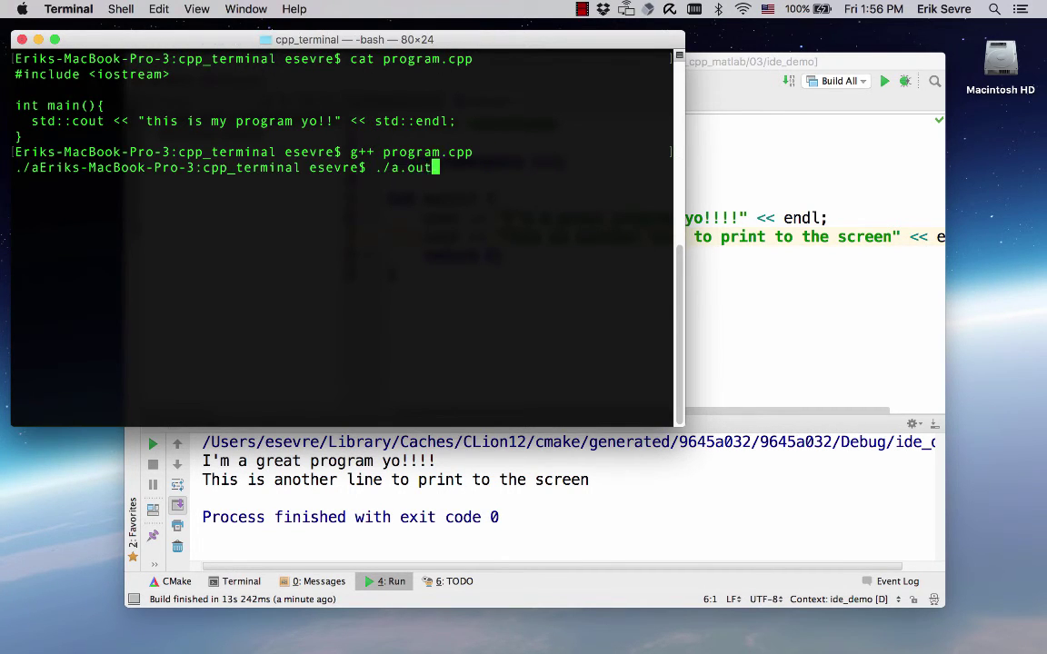
key("Return")
left_click(814, 194)
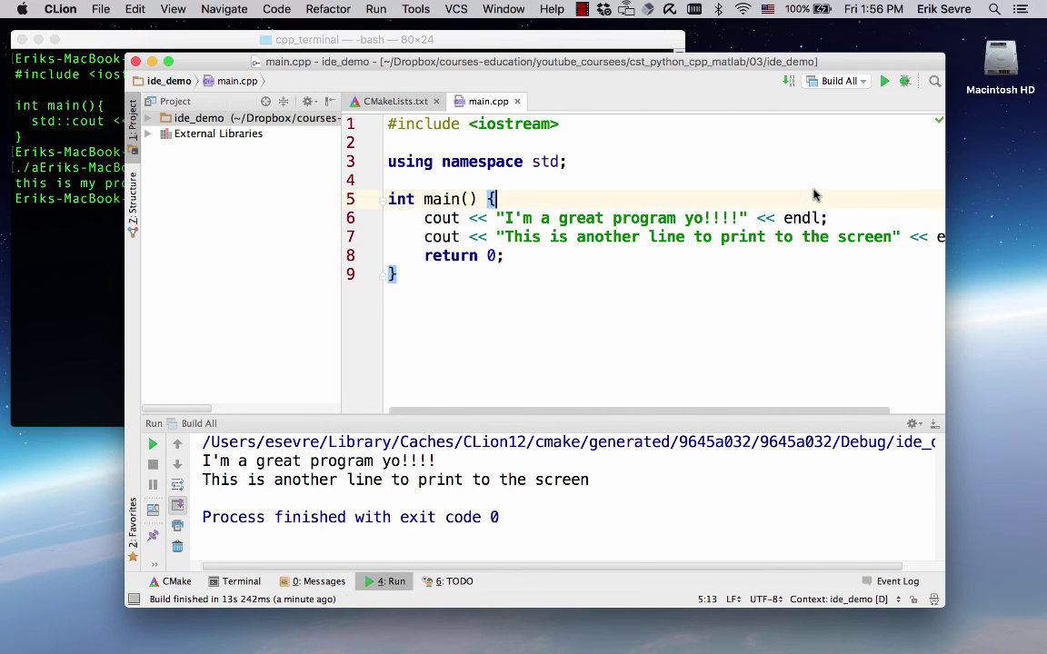